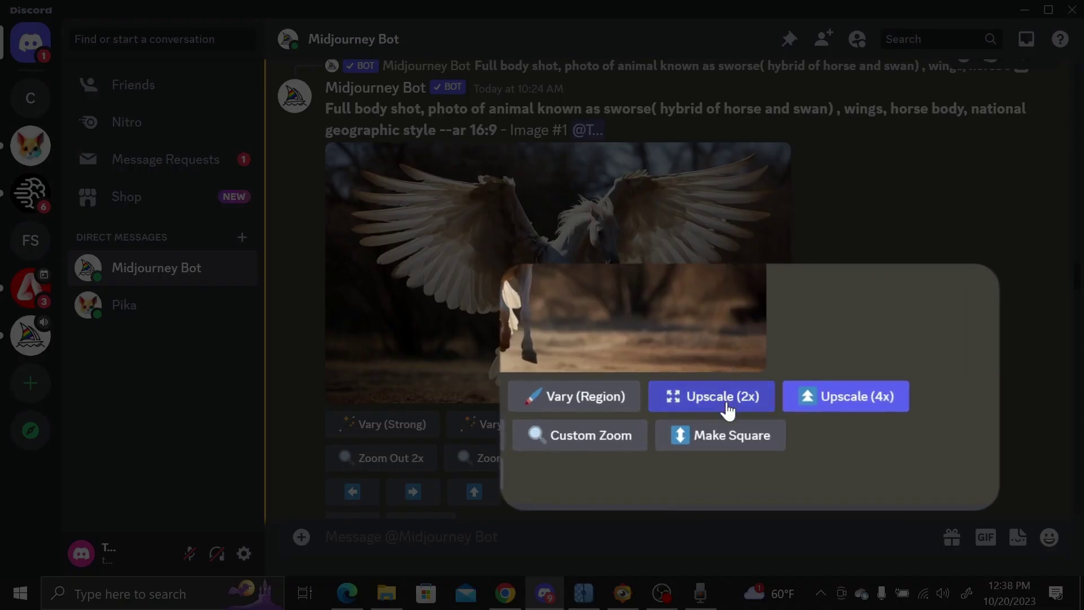
Step: Request a 2x upscale of the winged-horse image from the Midjourney Bot
click(727, 408)
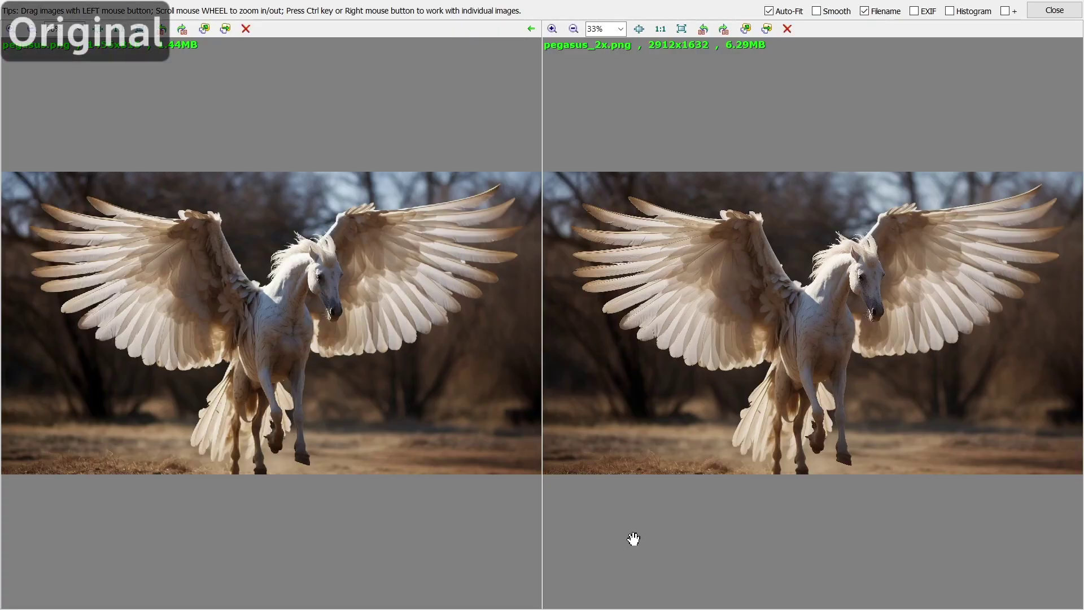
scroll(546, 396, up, 5)
scroll(545, 396, up, 2)
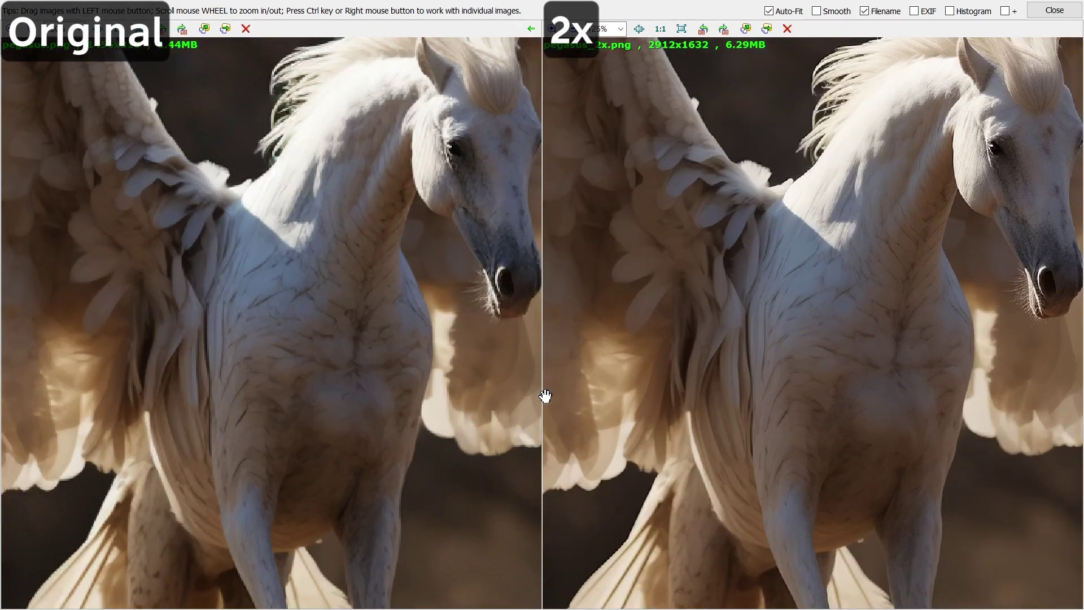
scroll(606, 384, up, 2)
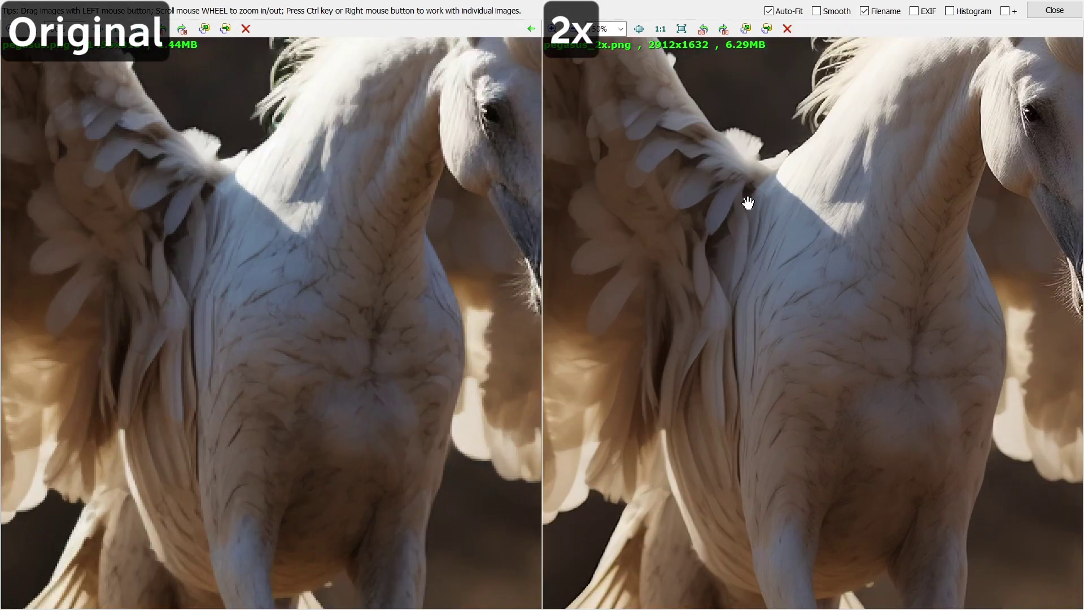
Step: Pan the synced pegasus close-ups across head, wings, body and legs, then center the head in three panels
mouse_move(748, 204)
mouse_down()
mouse_move(626, 382)
mouse_move(573, 374)
mouse_up()
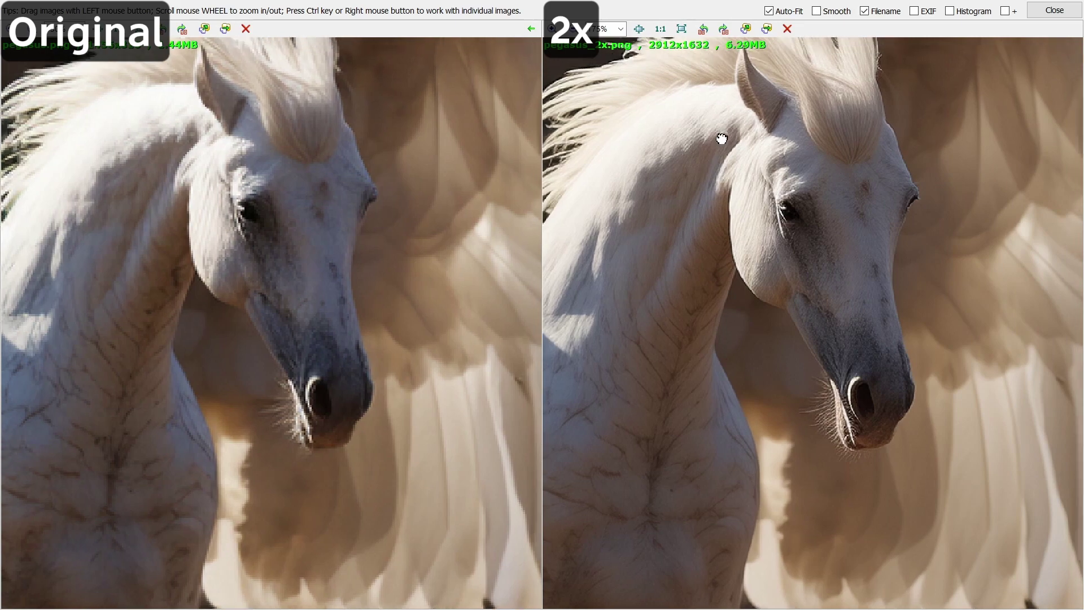
mouse_move(720, 138)
mouse_down()
mouse_move(694, 395)
mouse_move(839, 346)
mouse_move(842, 290)
mouse_up()
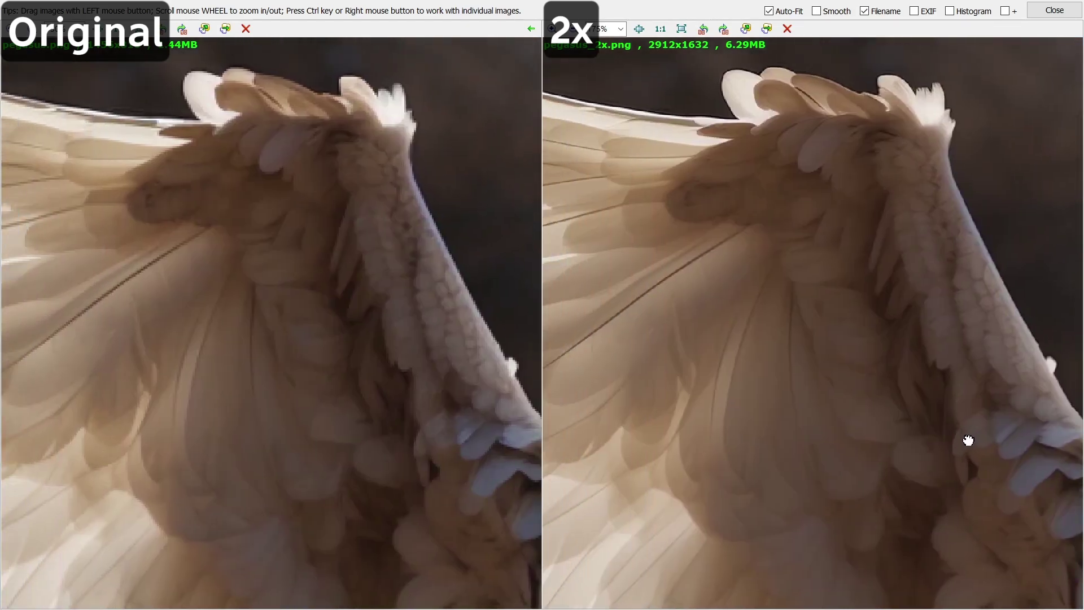
scroll(986, 439, down, 3)
scroll(875, 506, up, 3)
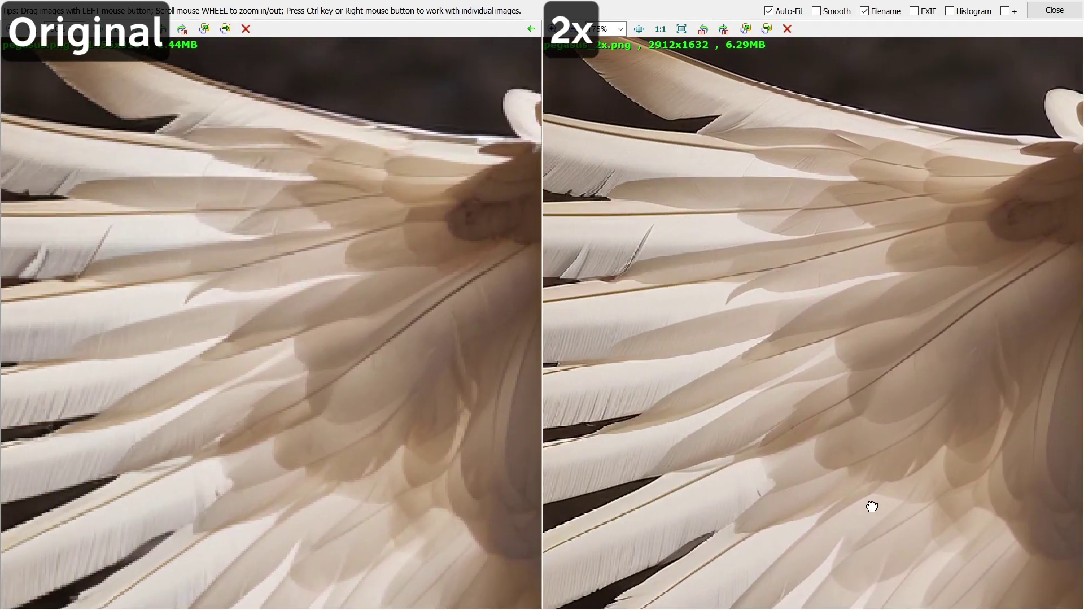
mouse_move(881, 506)
mouse_down()
mouse_move(941, 491)
mouse_move(1041, 413)
mouse_up()
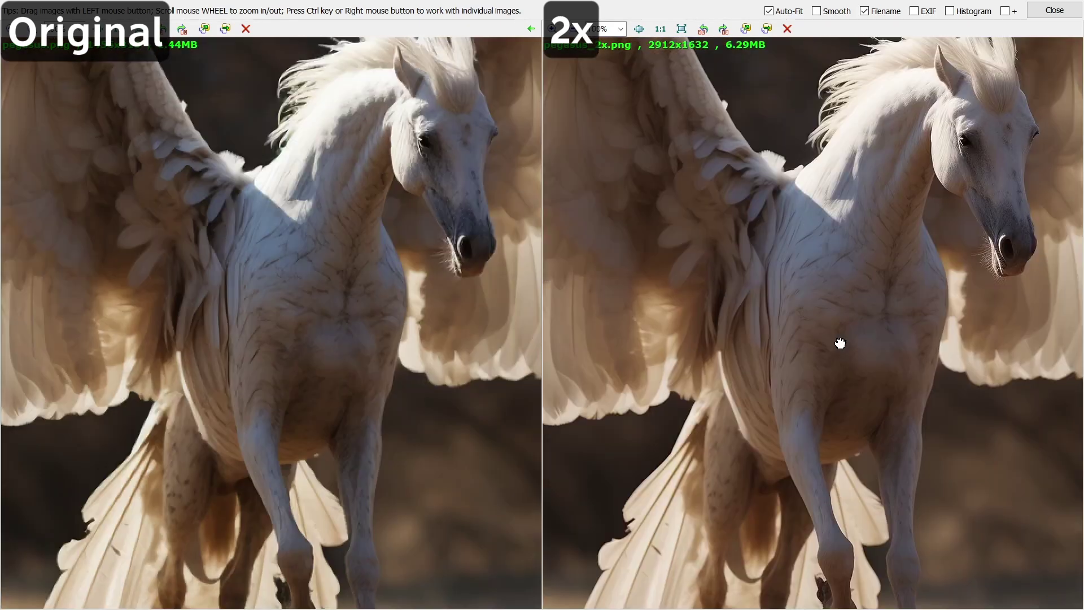
mouse_move(841, 343)
mouse_down()
mouse_move(720, 303)
mouse_move(640, 229)
mouse_up()
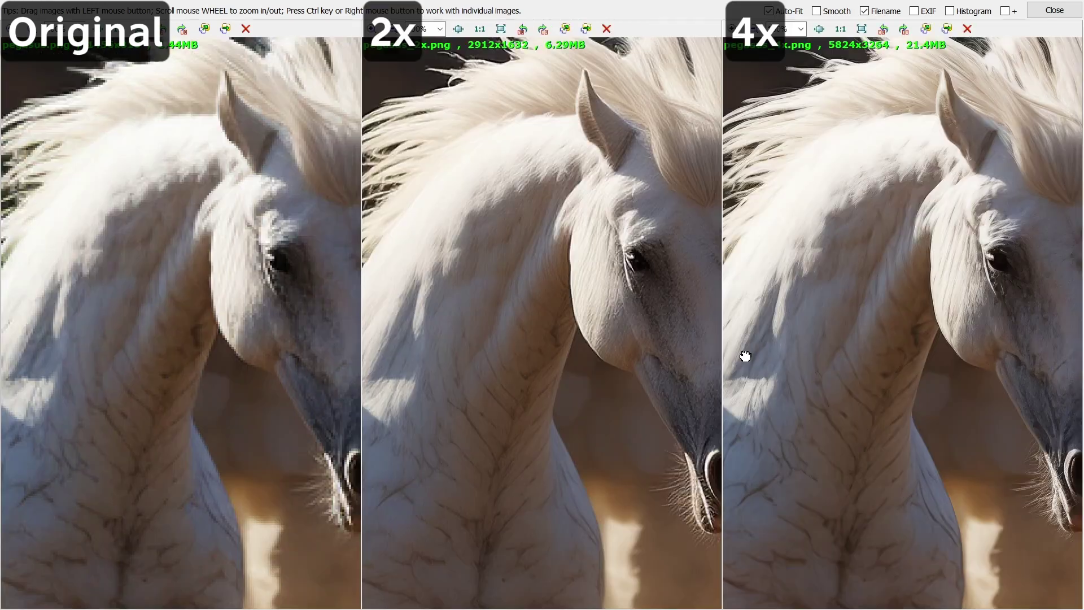
drag(743, 356, 640, 389)
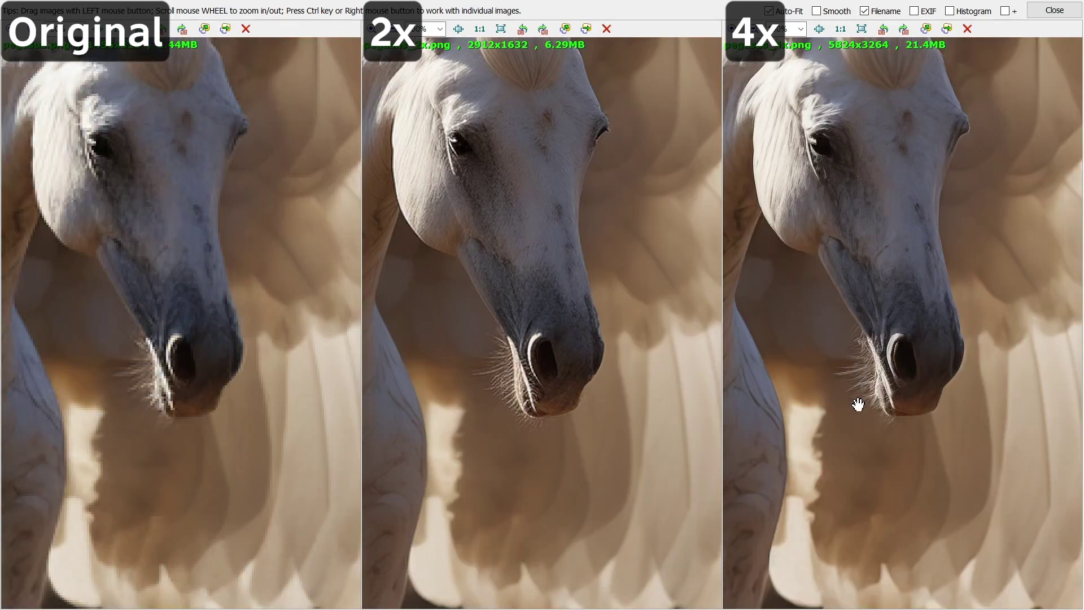
scroll(954, 500, up, 2)
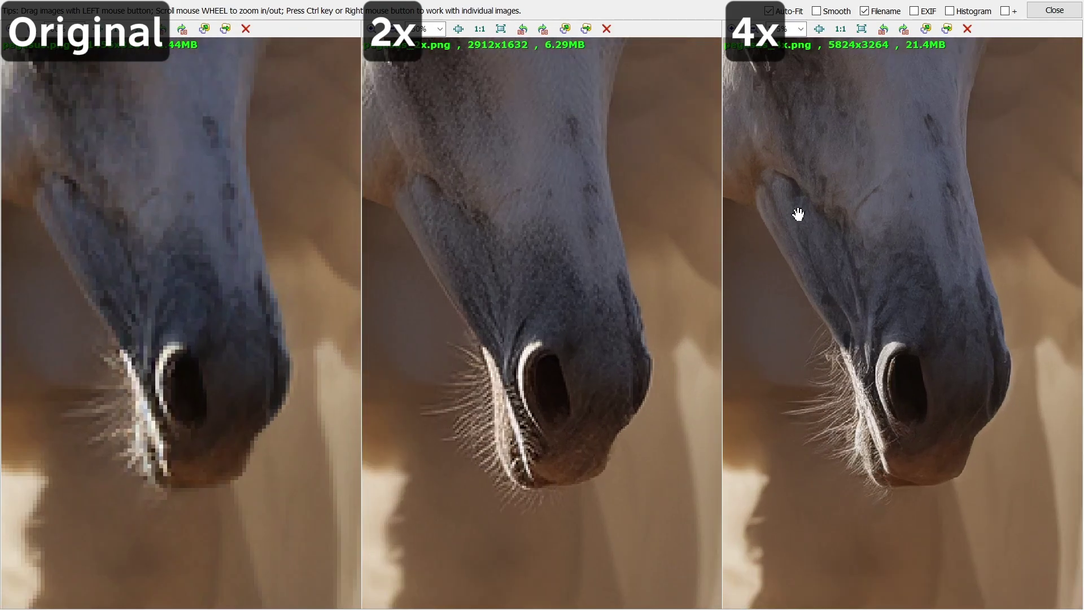
scroll(799, 214, down, 2)
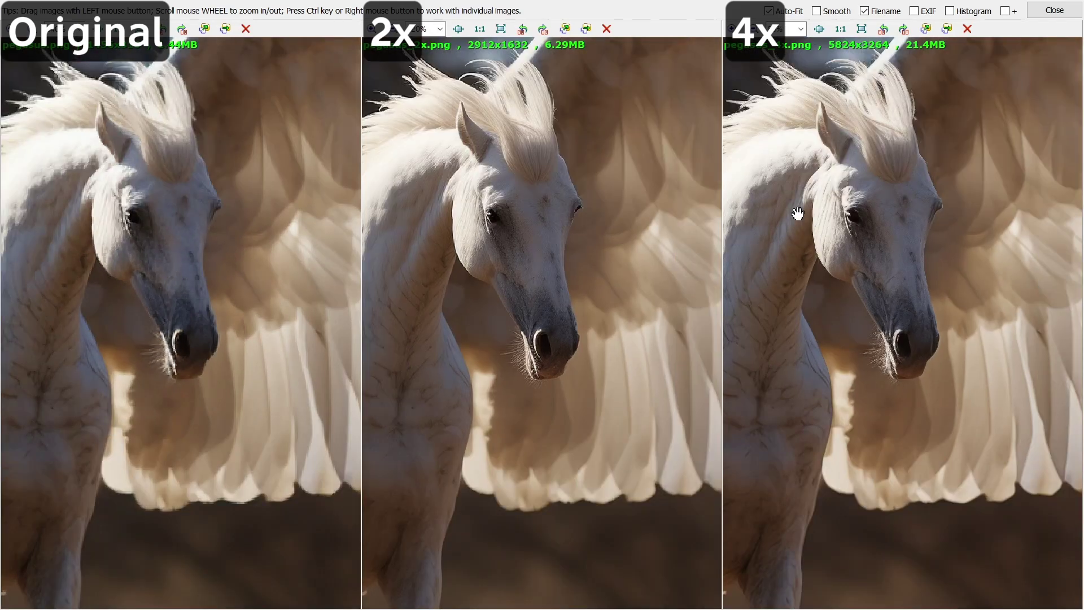
scroll(898, 553, up, 3)
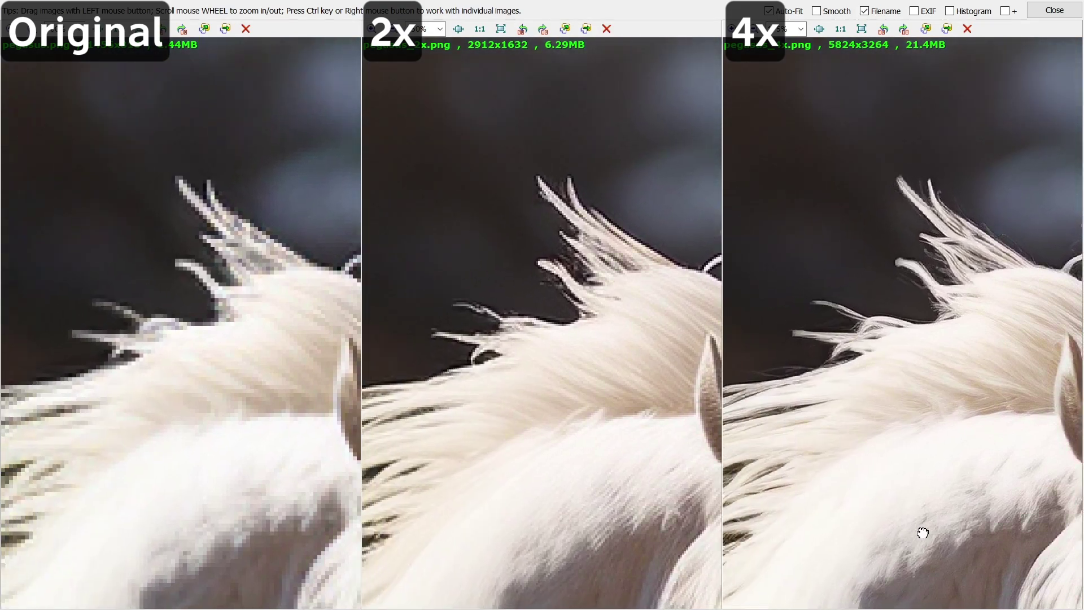
Step: Pan the three synced pegasus views down to the wing feathers
drag(784, 540, 955, 504)
drag(798, 456, 797, 308)
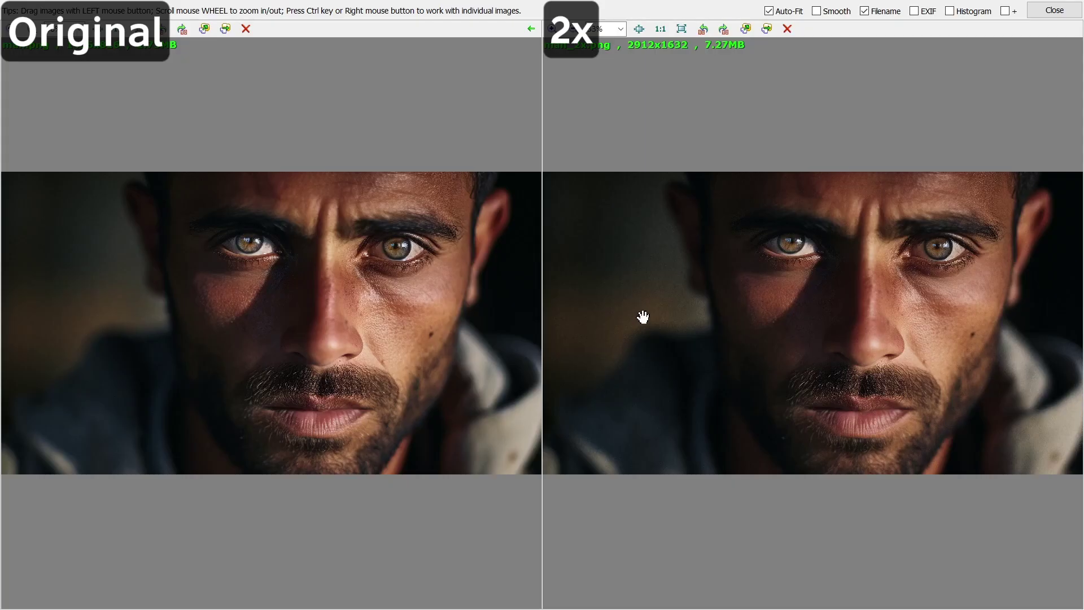
scroll(642, 315, up, 3)
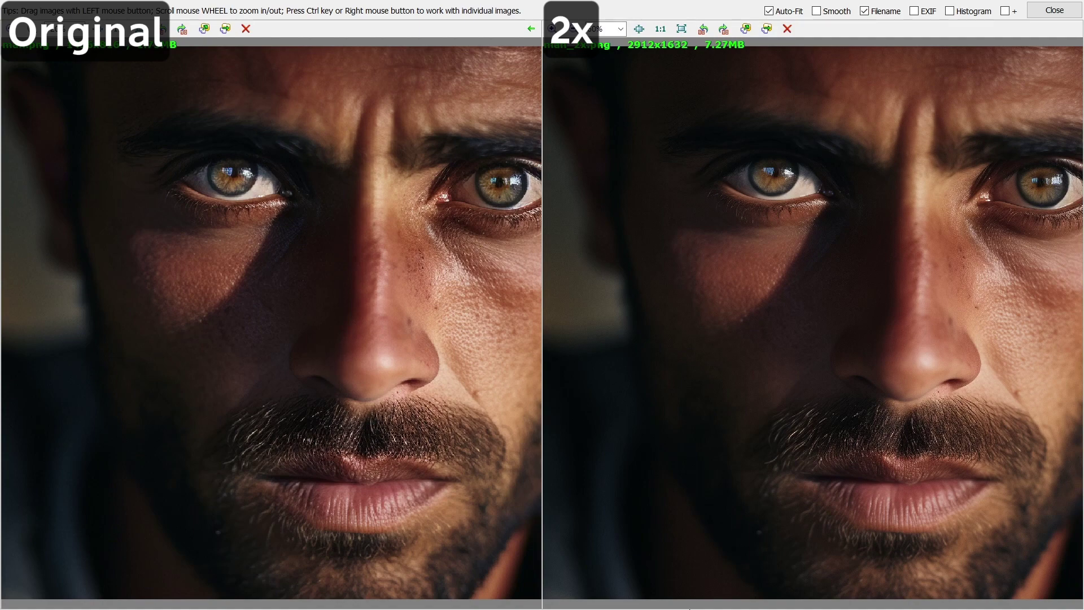
scroll(1005, 356, up, 2)
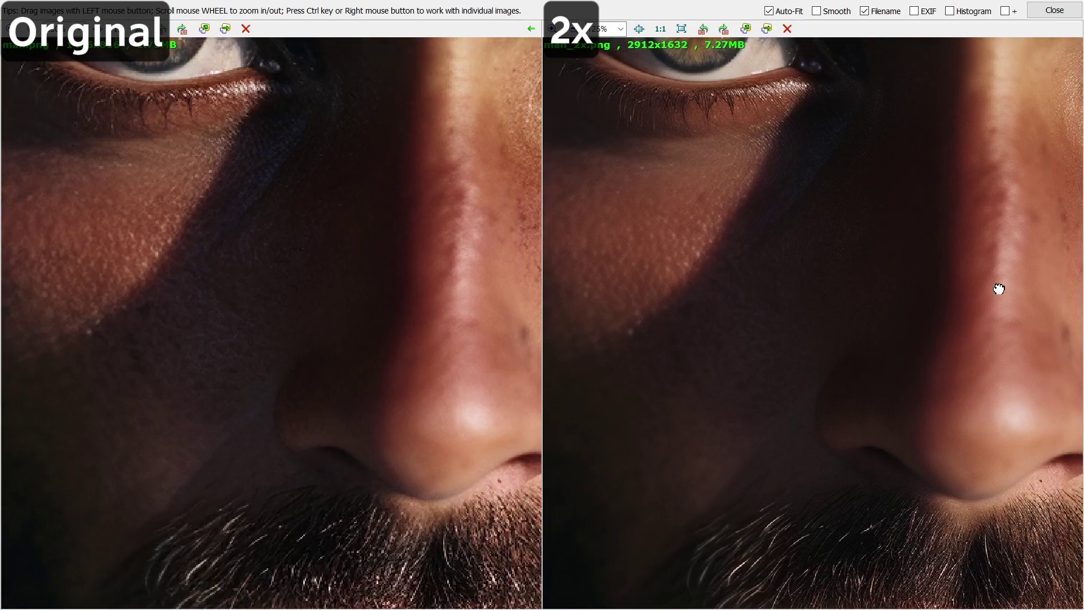
Step: Pan the synced man-portrait close-ups over the right eye, eyebrow, nose and lips, then back to the eye
drag(980, 296, 721, 307)
mouse_move(894, 201)
mouse_down()
mouse_move(804, 281)
mouse_move(777, 510)
mouse_up()
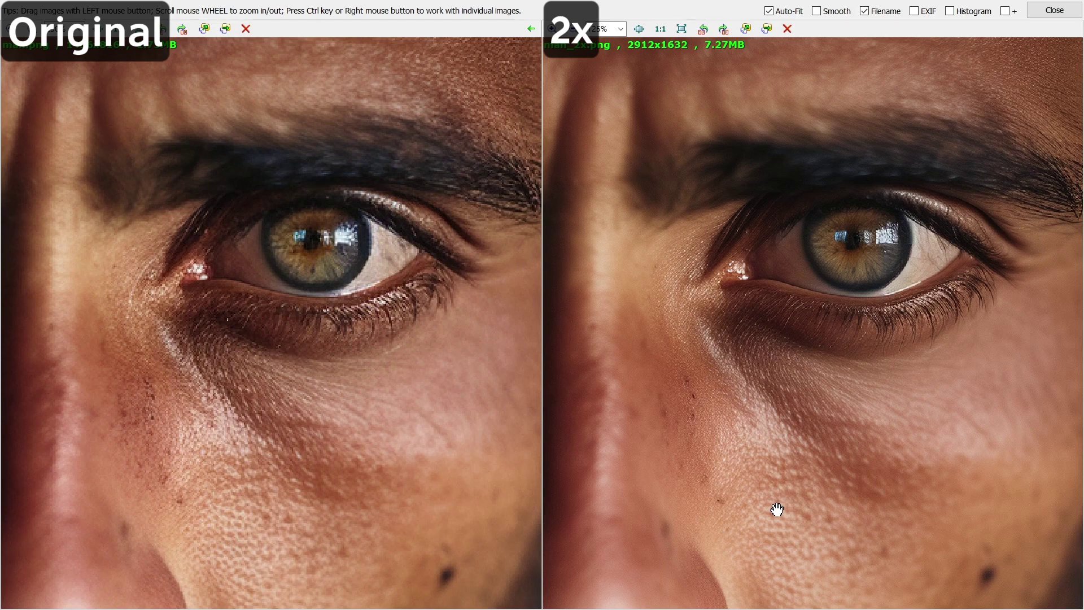
drag(777, 509, 939, 184)
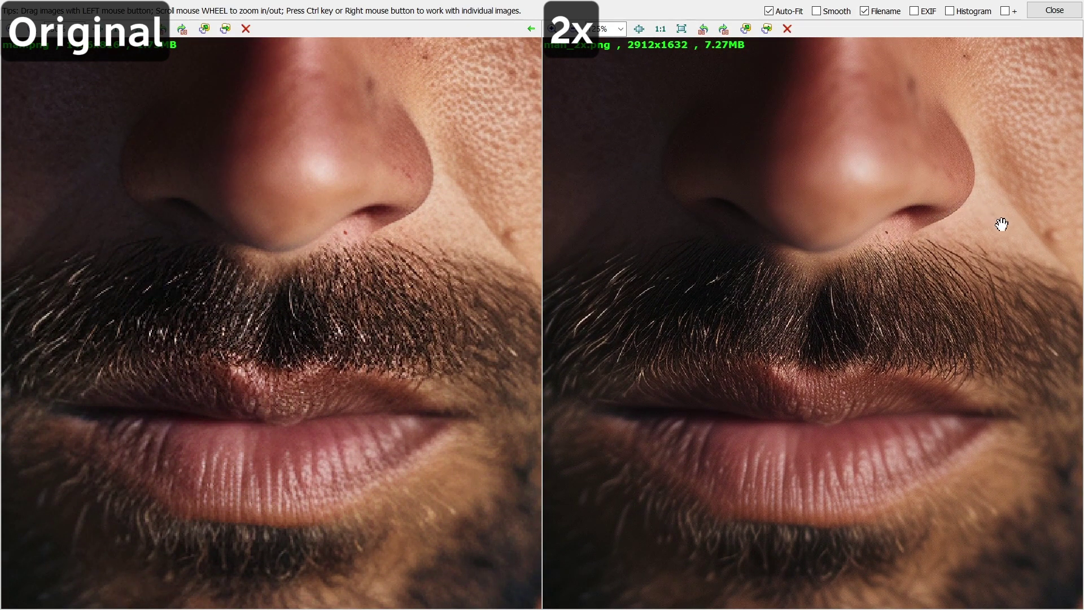
mouse_move(1016, 218)
mouse_down()
mouse_move(719, 298)
mouse_move(806, 380)
mouse_move(814, 373)
mouse_up()
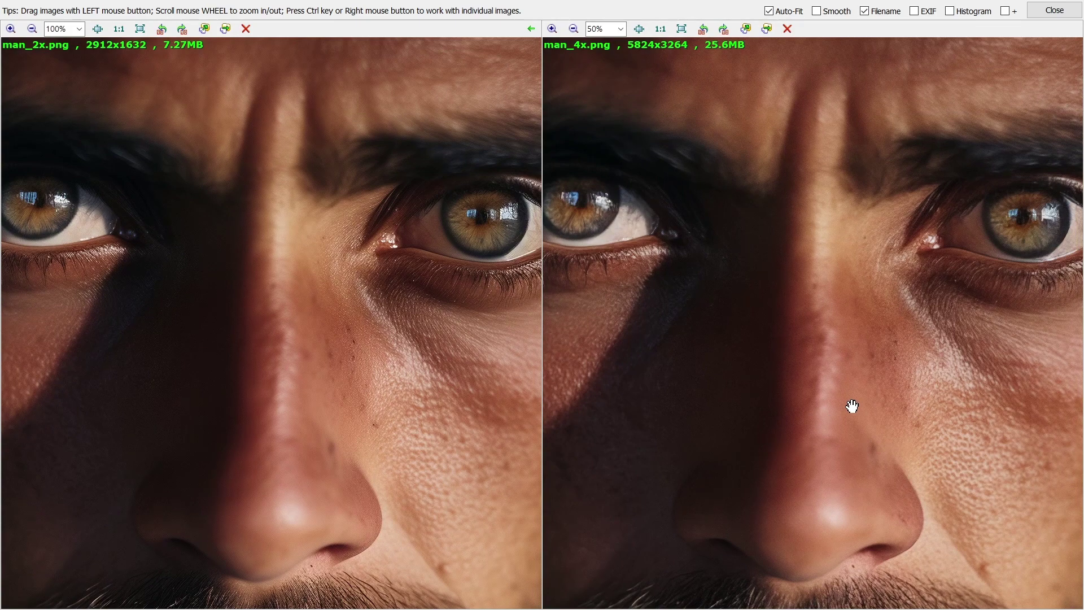
Step: Pan the man_2x and man_4x close-ups across the eyes, cheek, nose, moustache and mouth
mouse_move(853, 407)
mouse_down()
mouse_move(762, 400)
mouse_move(687, 375)
mouse_move(660, 389)
mouse_move(706, 390)
mouse_up()
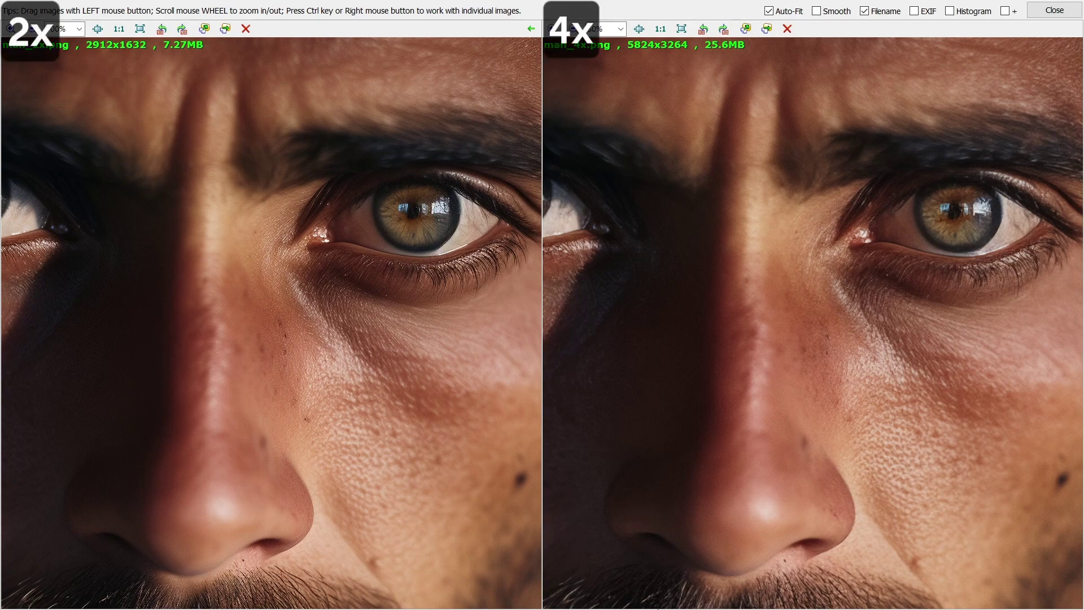
drag(988, 365, 861, 377)
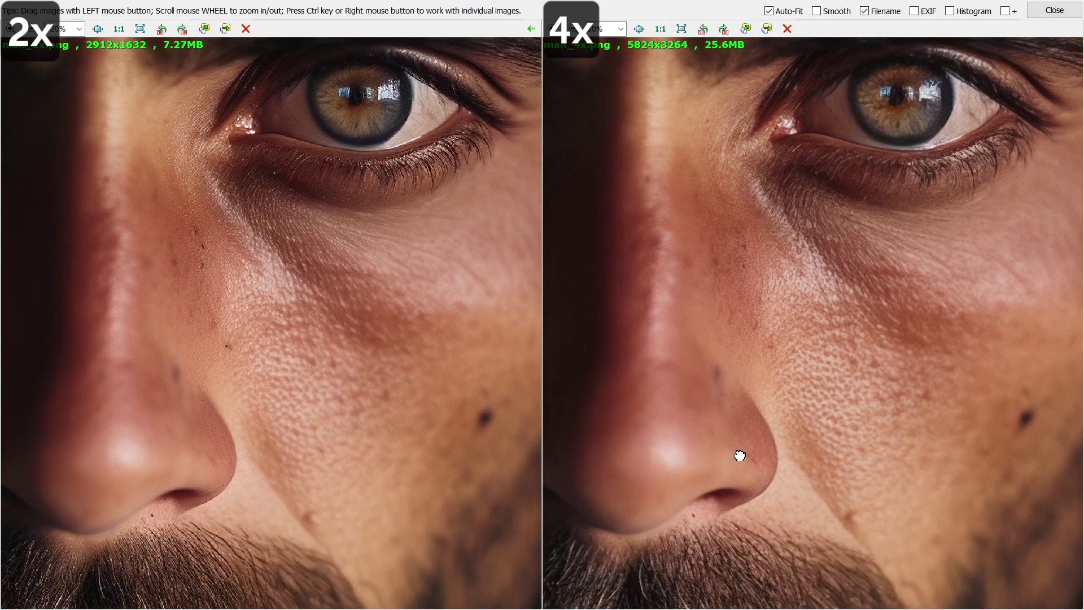
drag(738, 454, 878, 234)
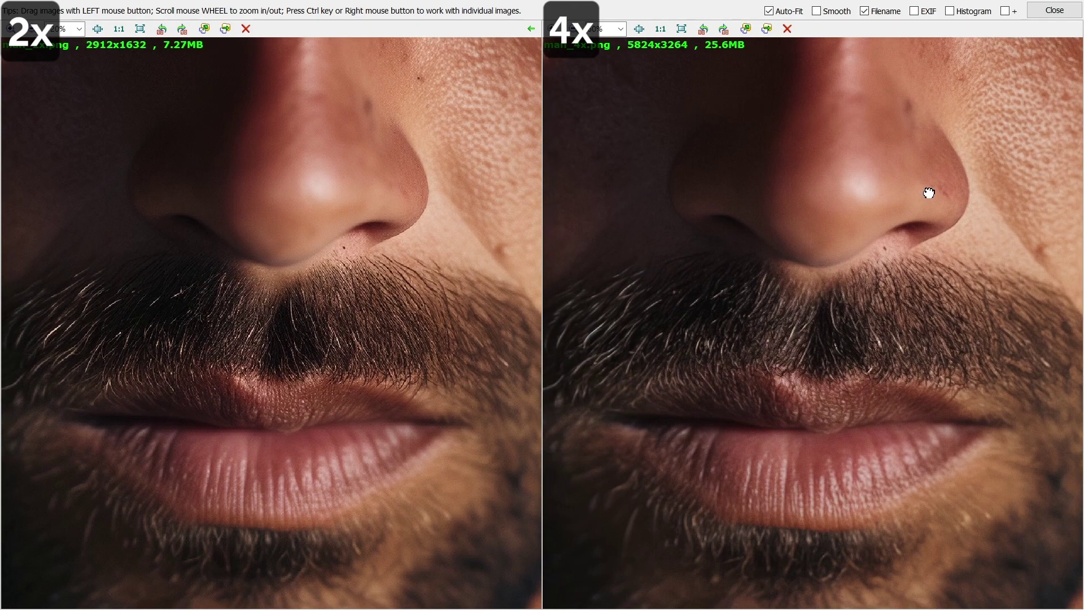
drag(926, 194, 937, 157)
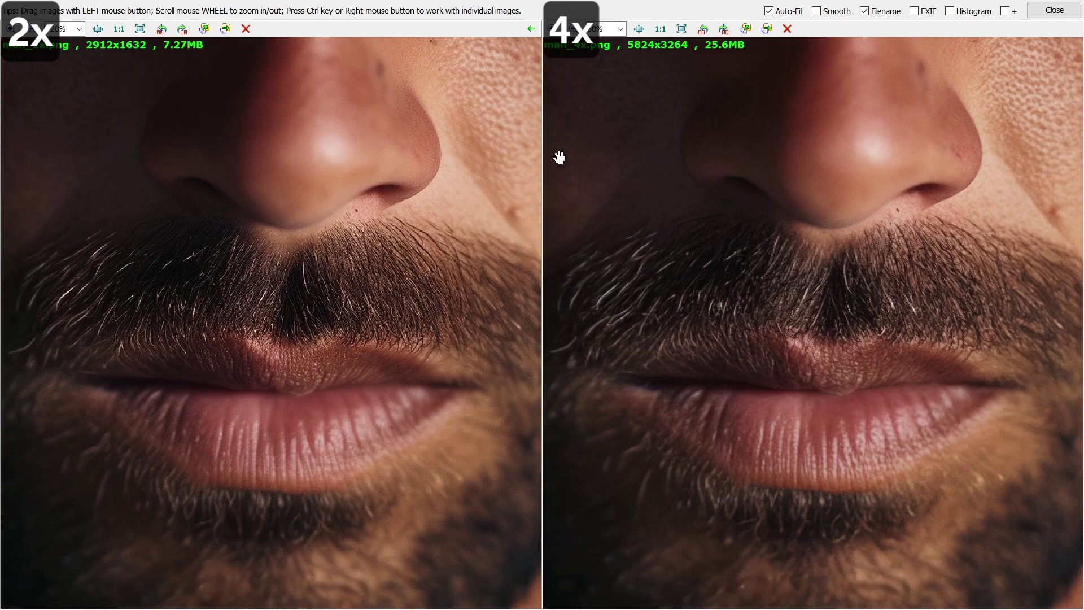
drag(559, 157, 585, 353)
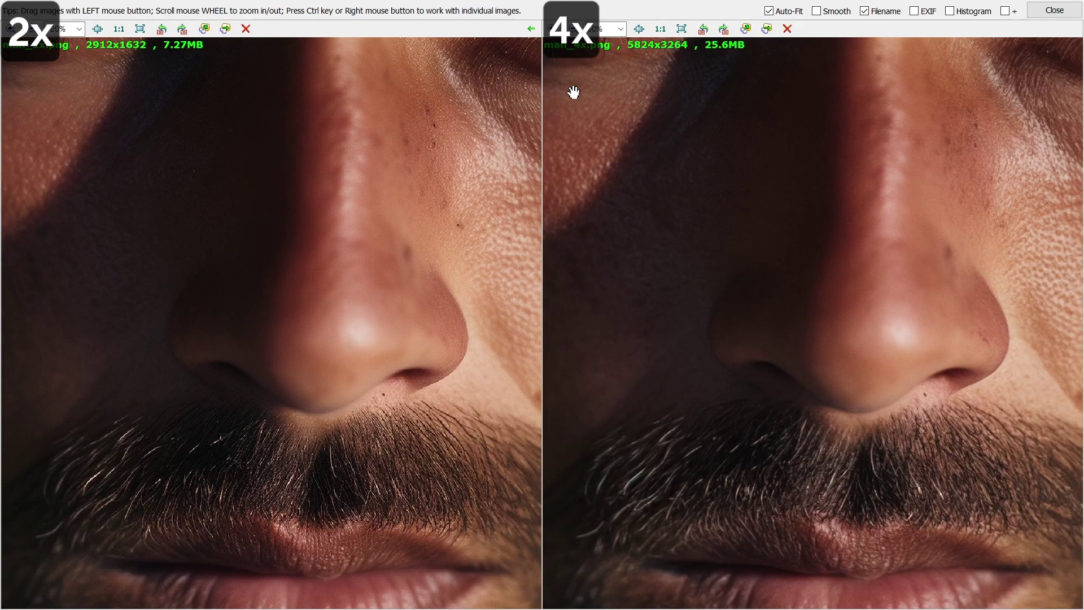
mouse_move(574, 91)
mouse_down()
mouse_move(730, 301)
mouse_move(865, 453)
mouse_up()
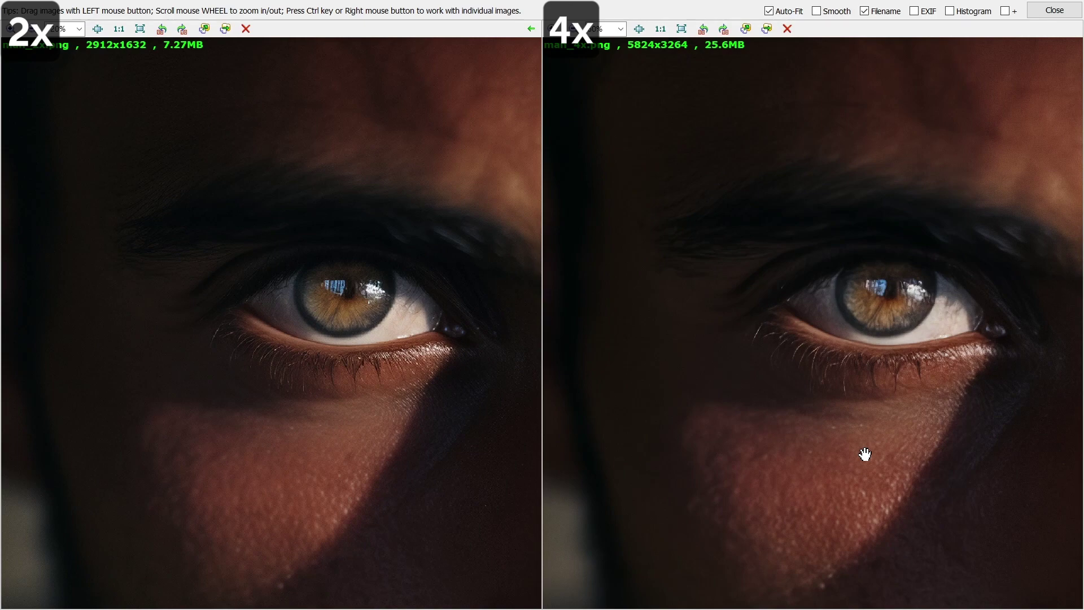
scroll(670, 348, up, 3)
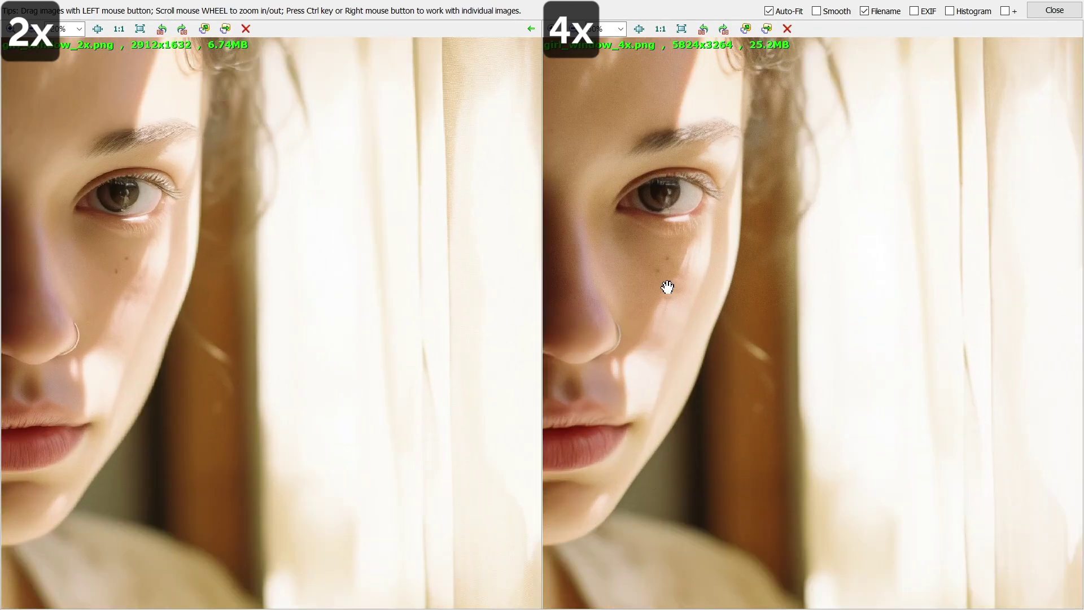
scroll(847, 356, down, 1)
scroll(901, 369, up, 2)
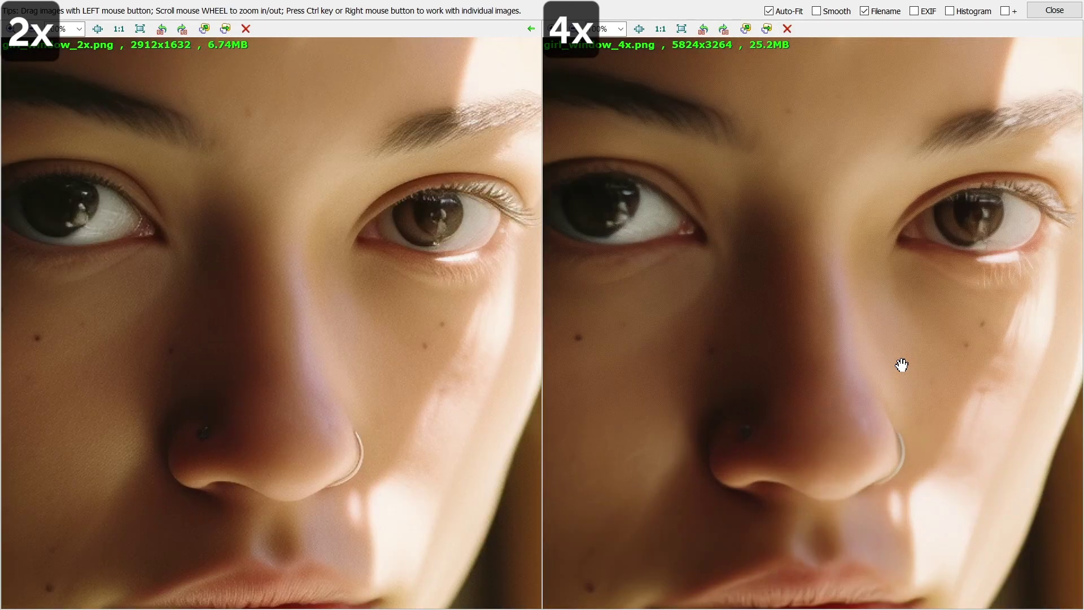
scroll(902, 365, down, 1)
scroll(937, 441, down, 1)
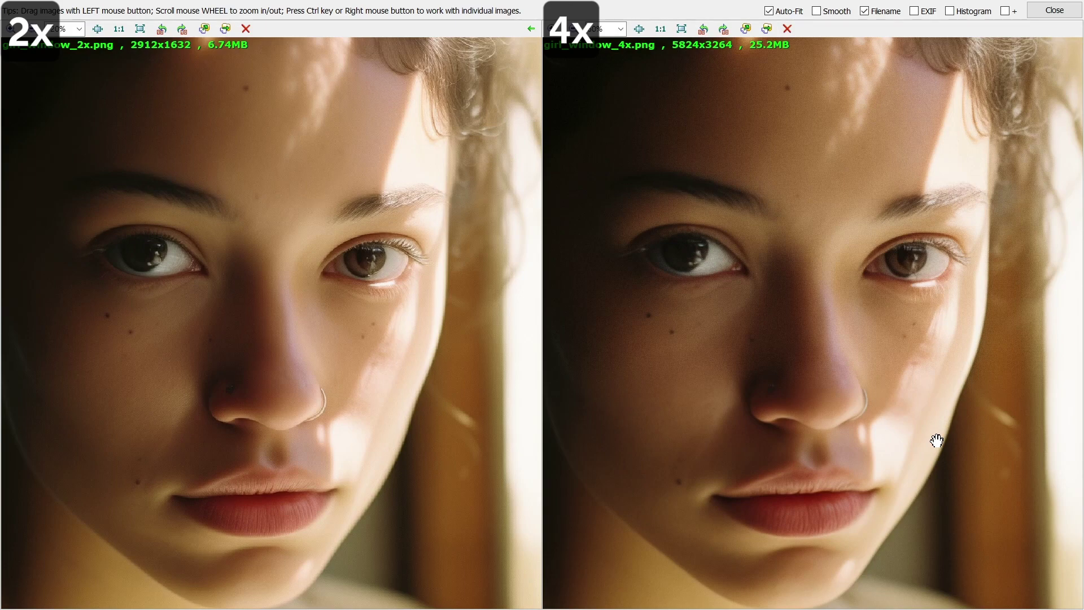
scroll(937, 440, up, 1)
scroll(937, 441, up, 1)
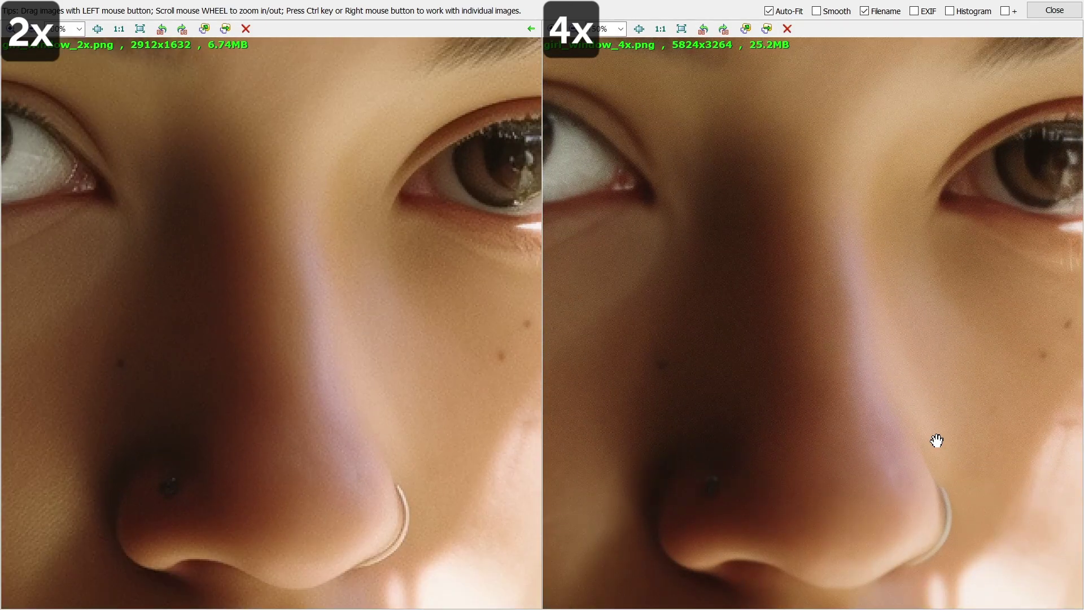
Step: Pan the woman's 2x and 4x close-ups from her lips up to her eye
mouse_move(919, 490)
mouse_down()
mouse_move(865, 344)
mouse_move(866, 282)
mouse_up()
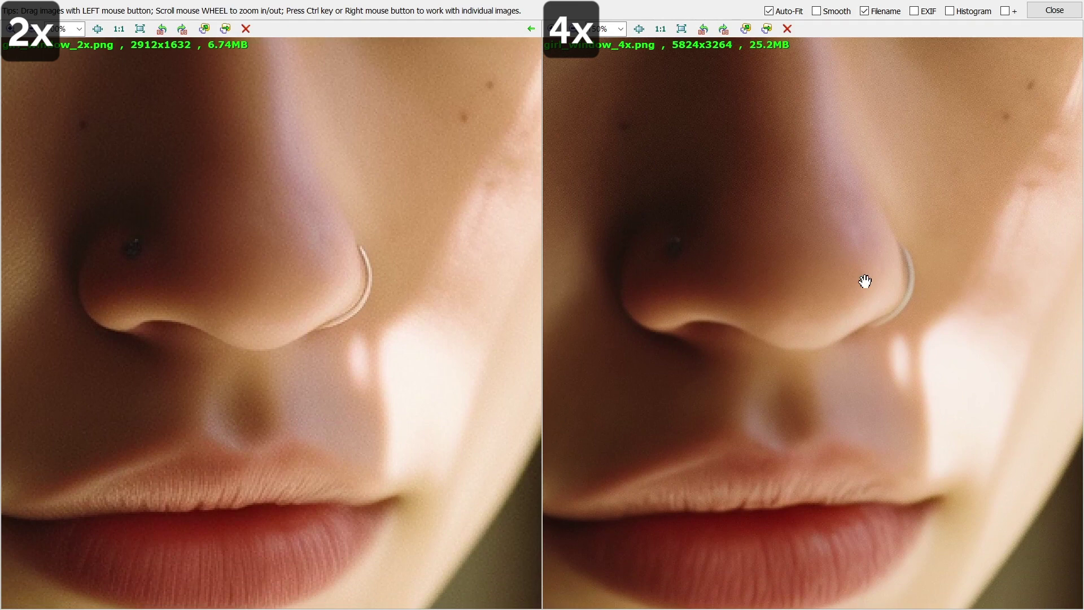
scroll(726, 405, up, 1)
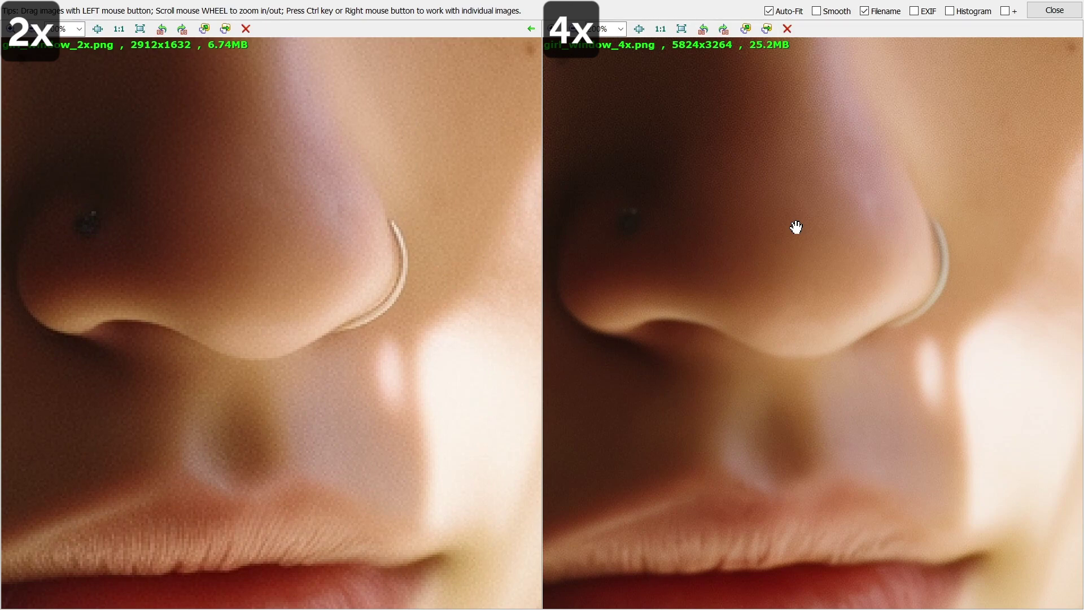
drag(796, 127, 690, 431)
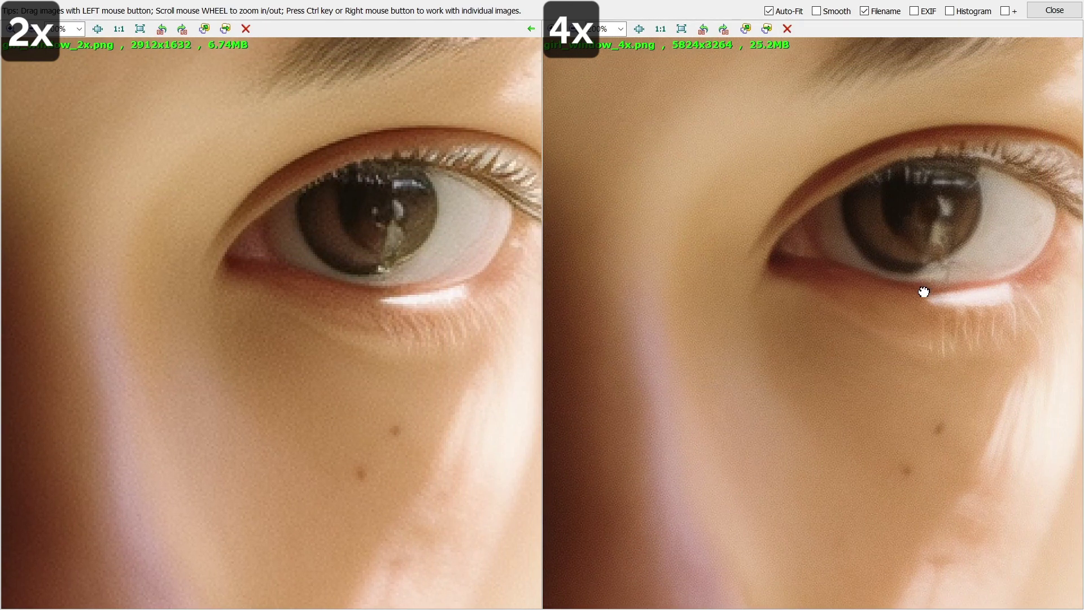
drag(922, 293, 821, 328)
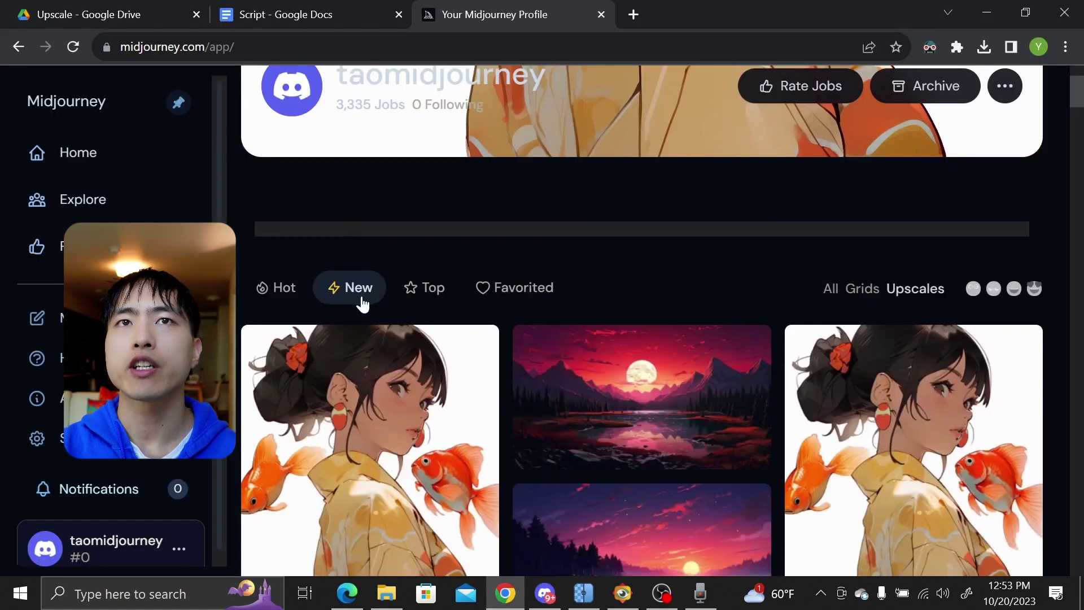
scroll(563, 341, down, 3)
scroll(563, 342, down, 3)
scroll(563, 342, down, 5)
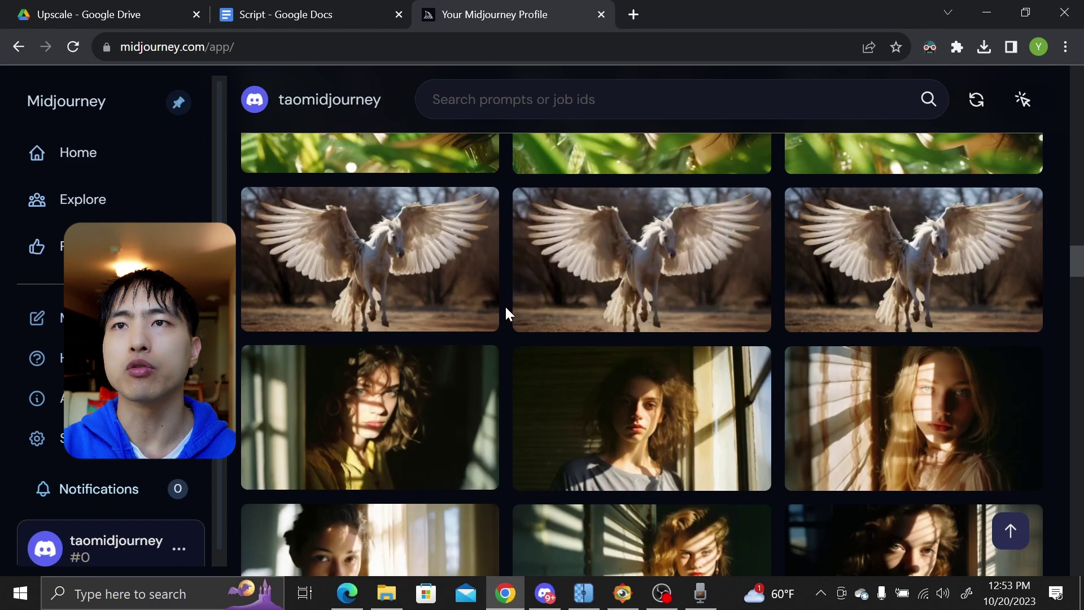
Step: Open the pegasus upscale's job page, check its 5824 x 3264 size, and save the image
click(477, 195)
scroll(849, 248, down, 1)
scroll(738, 291, down, 3)
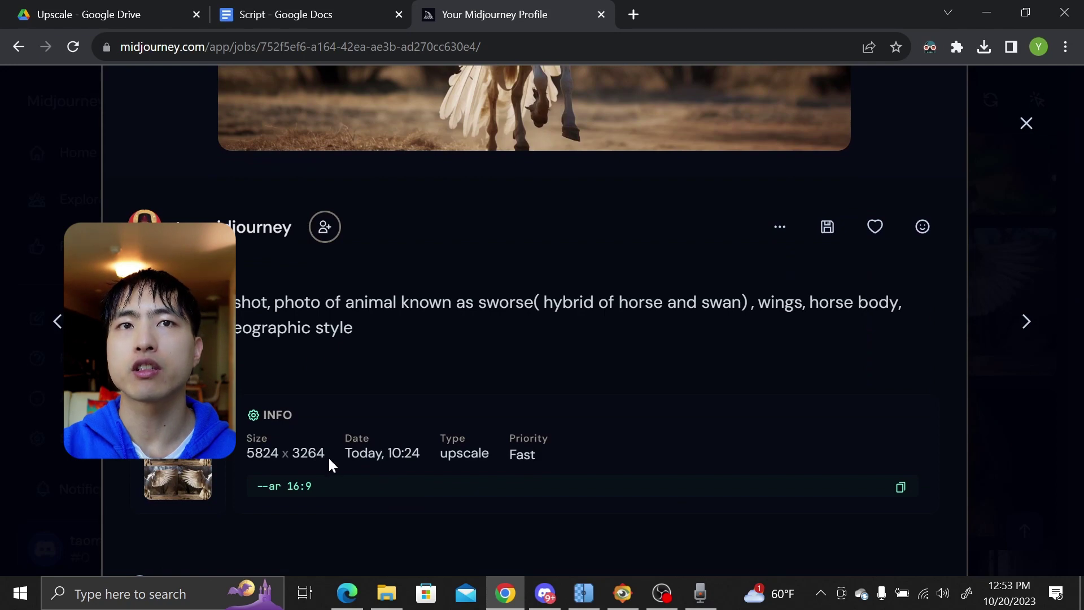
drag(330, 457, 249, 462)
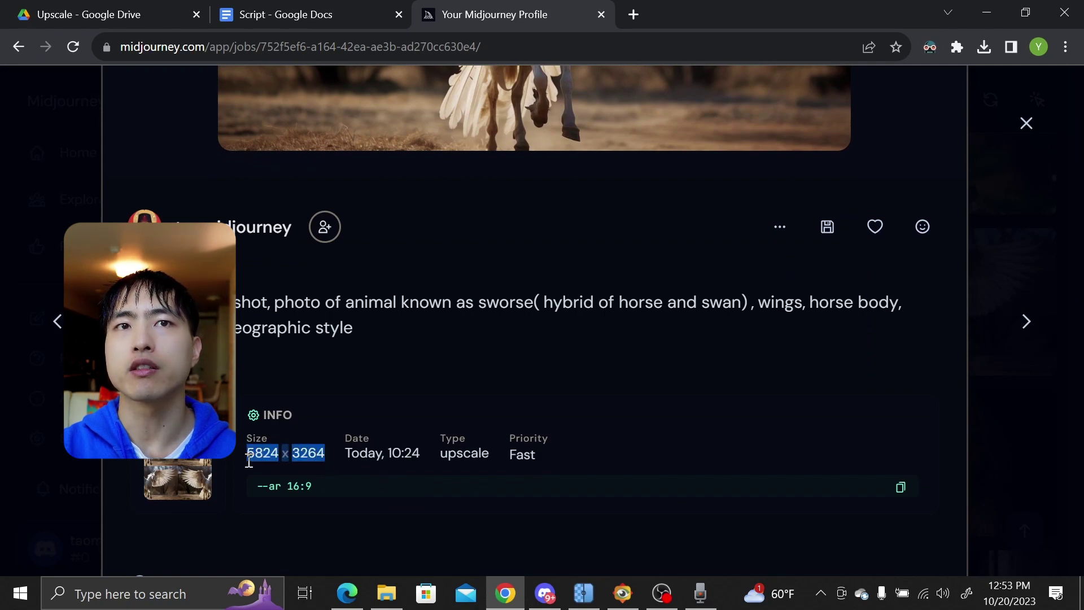
click(567, 379)
right_click(586, 104)
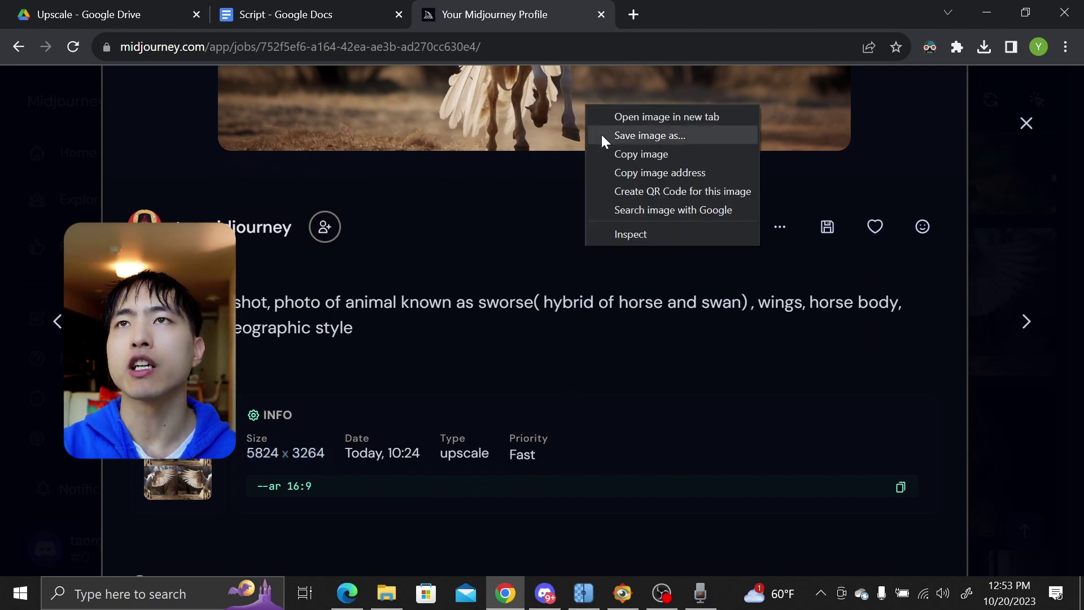
click(649, 135)
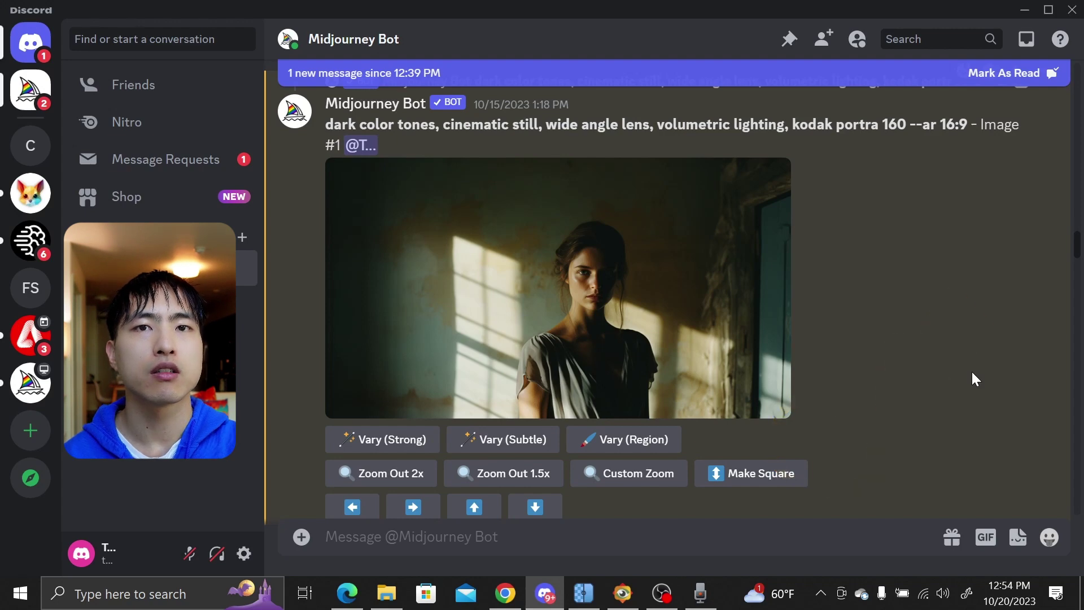
Step: Copy the link of the dark-toned portrait image in the Midjourney Bot message
right_click(738, 229)
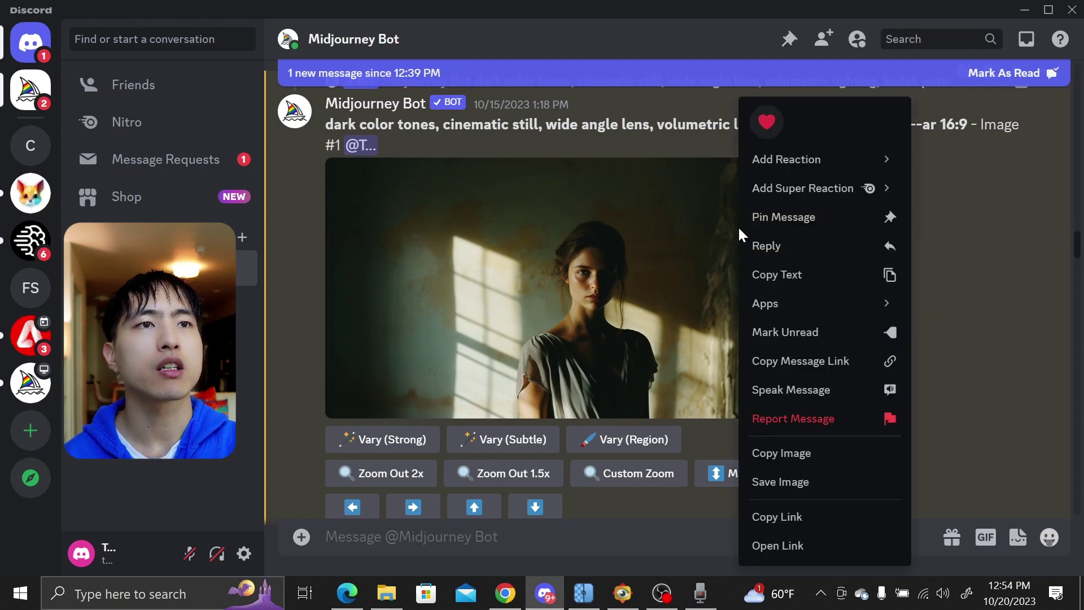
click(862, 515)
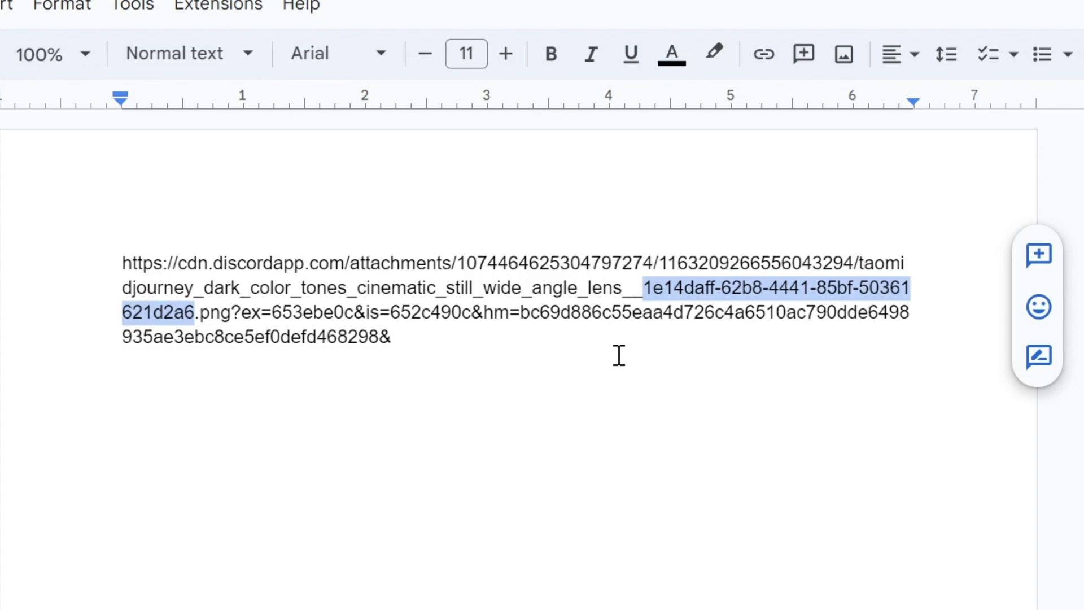
Step: Trim the pasted link down to the job ID 1e14daff-62b8-4441-85bf-50361621d2a6
drag(620, 356, 197, 315)
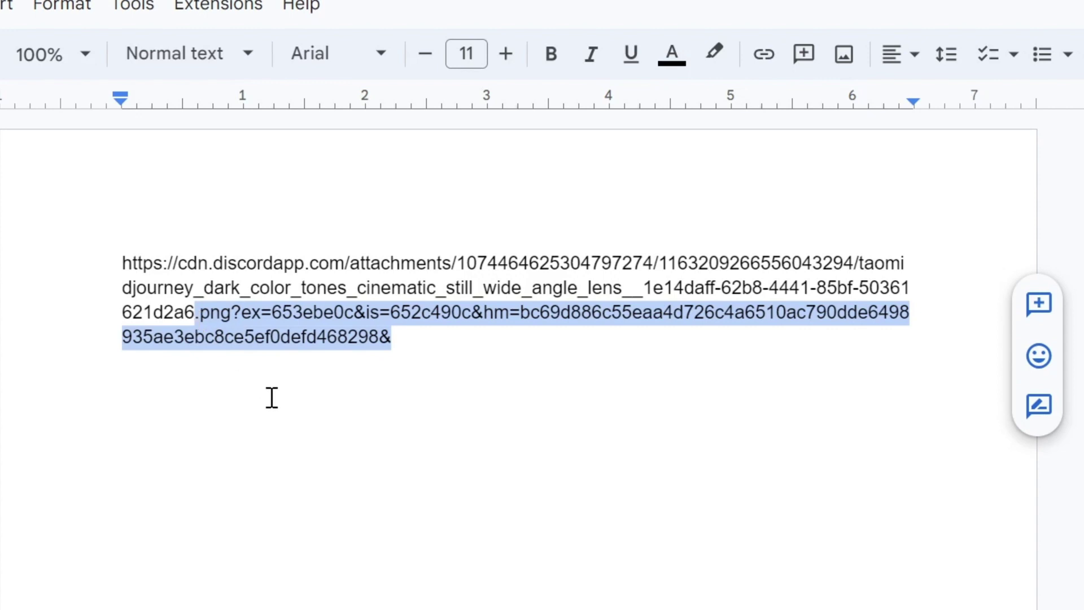
key(Delete)
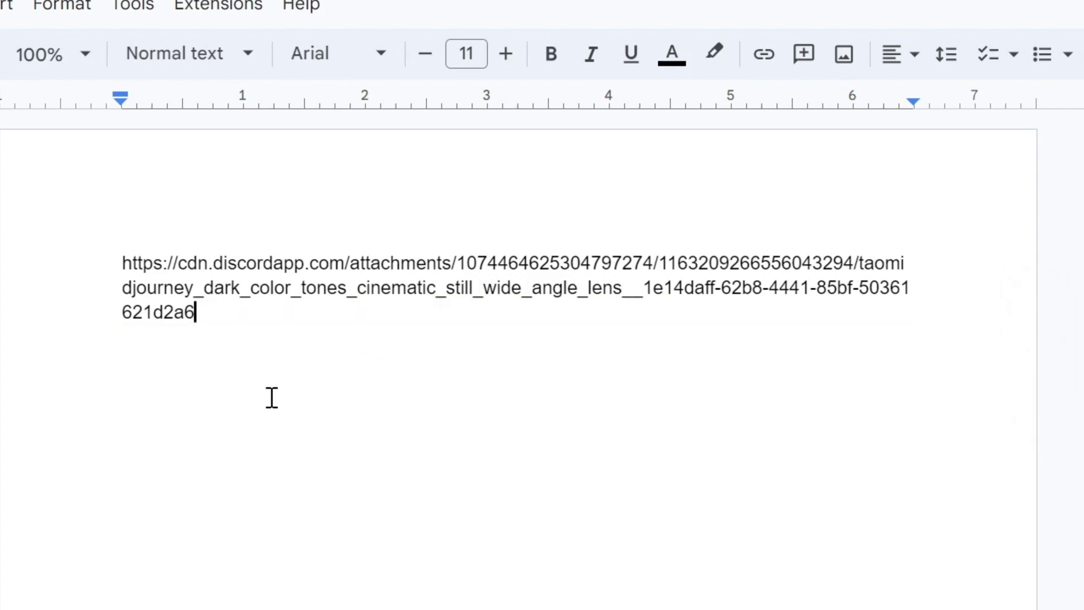
drag(89, 260, 446, 297)
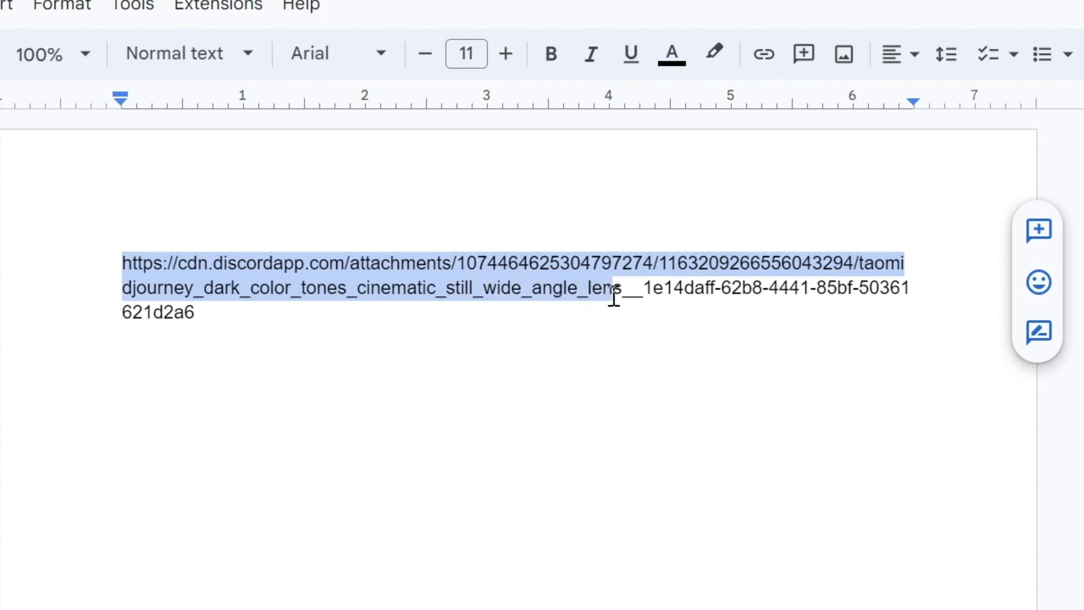
drag(451, 294, 644, 301)
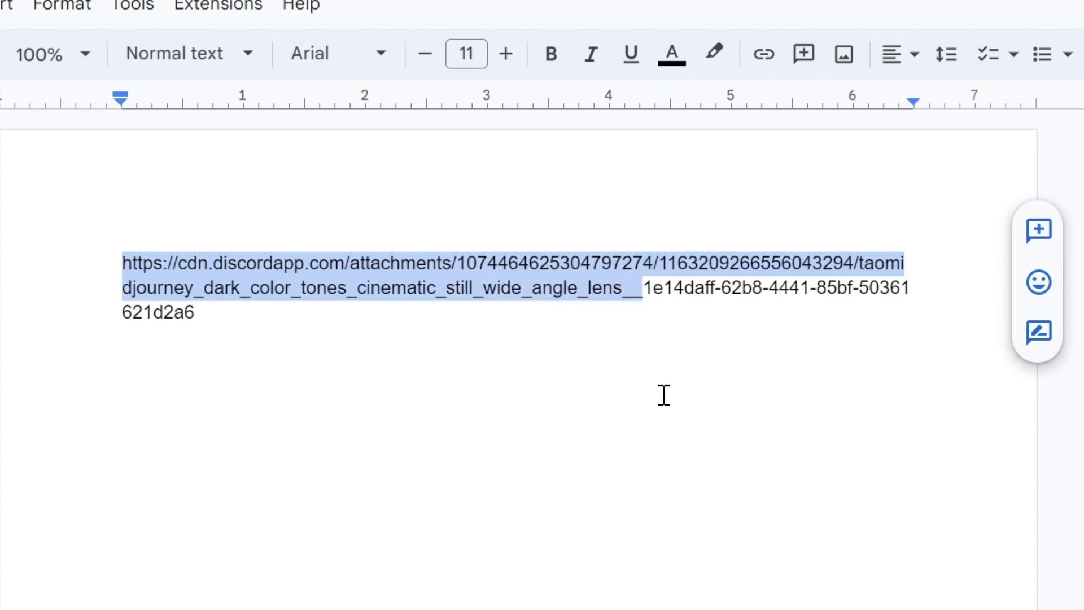
key(BackSpace)
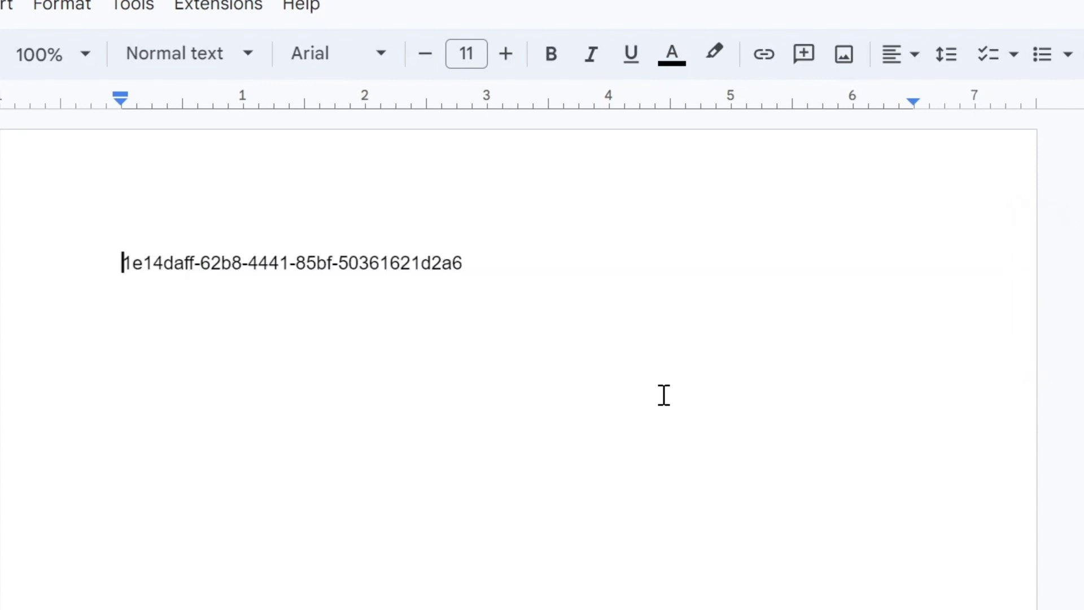
Step: Select the job ID and copy it
double_click(607, 282)
drag(607, 282, 75, 270)
right_click(345, 265)
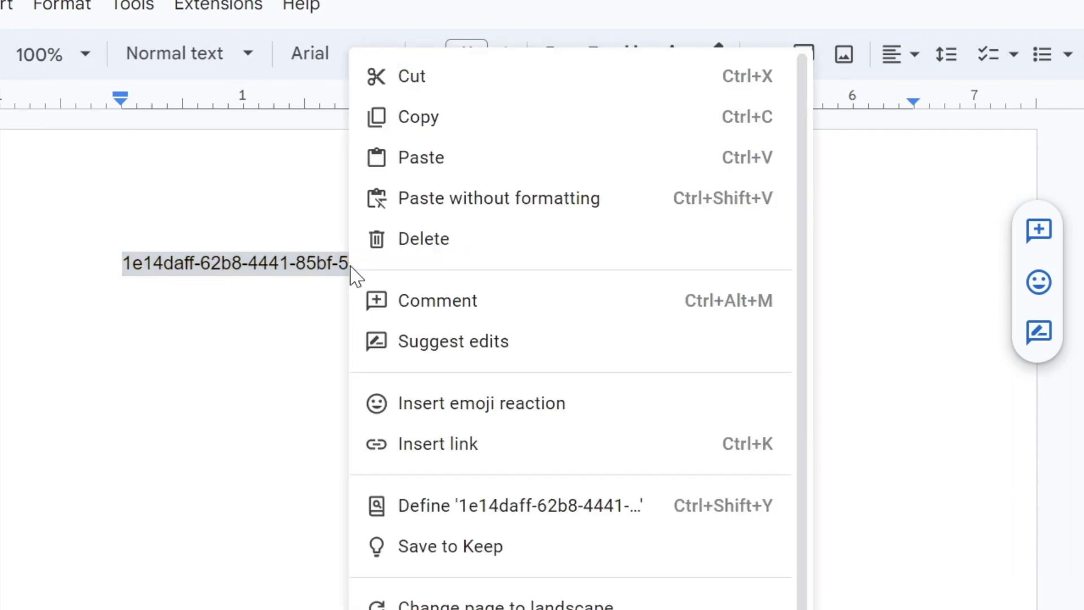
click(430, 113)
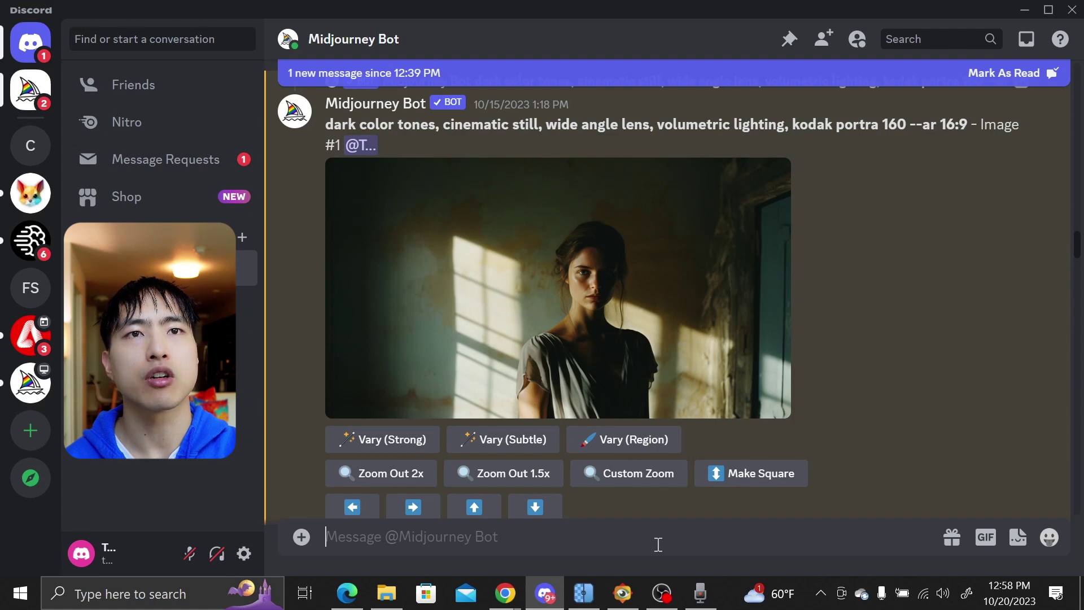
text(/)
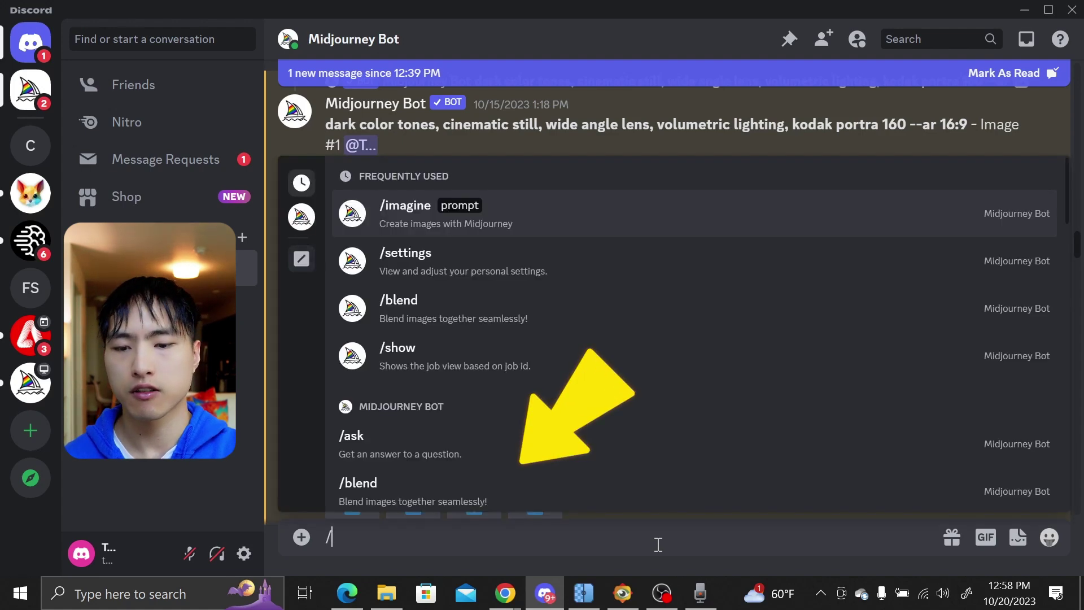
text(show)
Step: Run /show with the pasted job ID to recall the portrait's job
key(Tab)
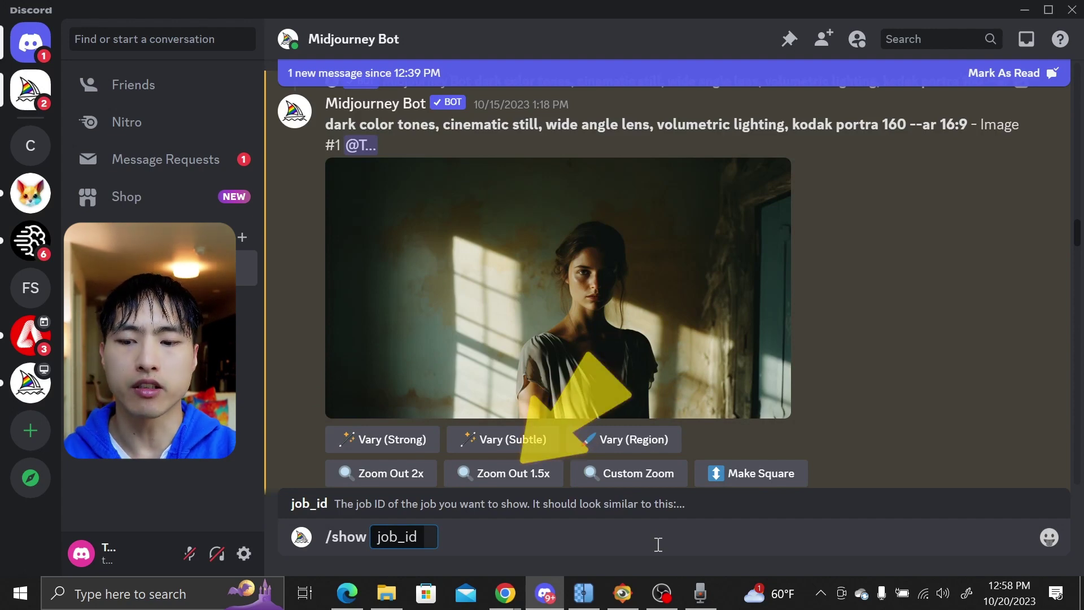
key(ctrl+v)
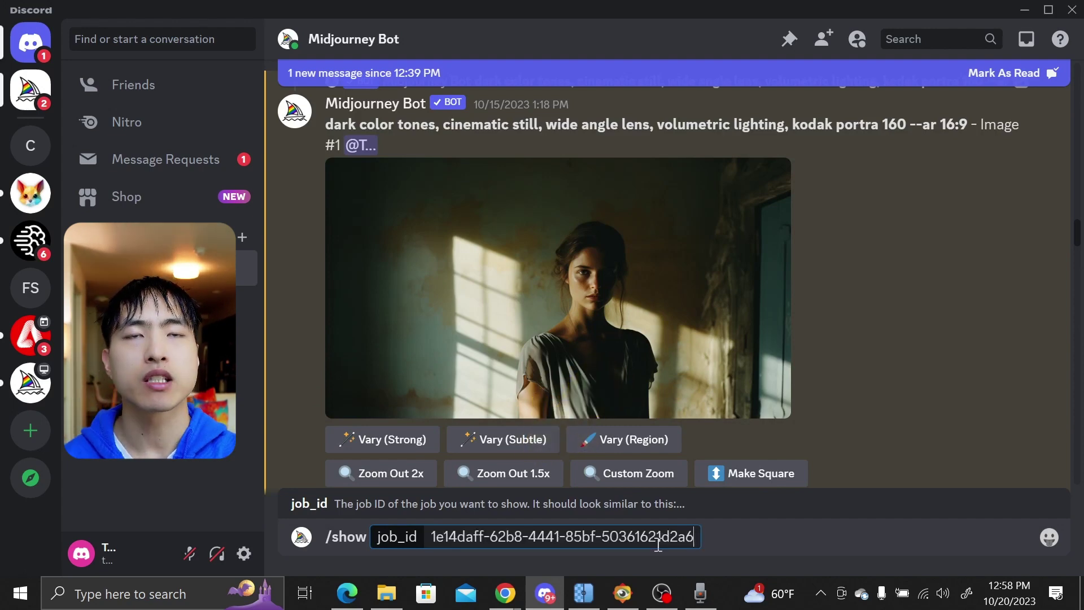
key(Return)
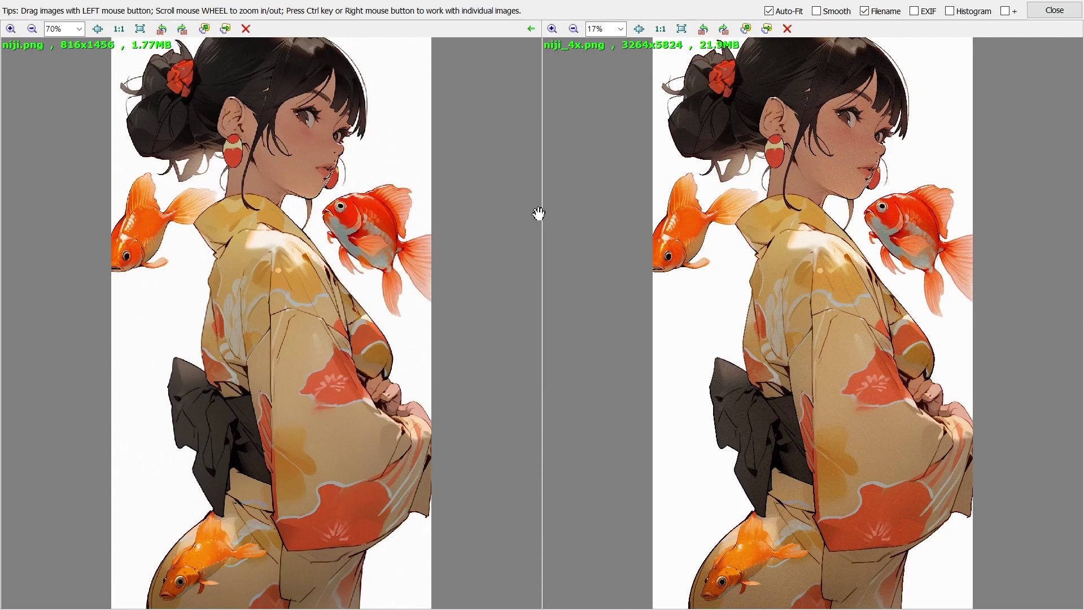
scroll(539, 214, up, 3)
scroll(539, 214, up, 2)
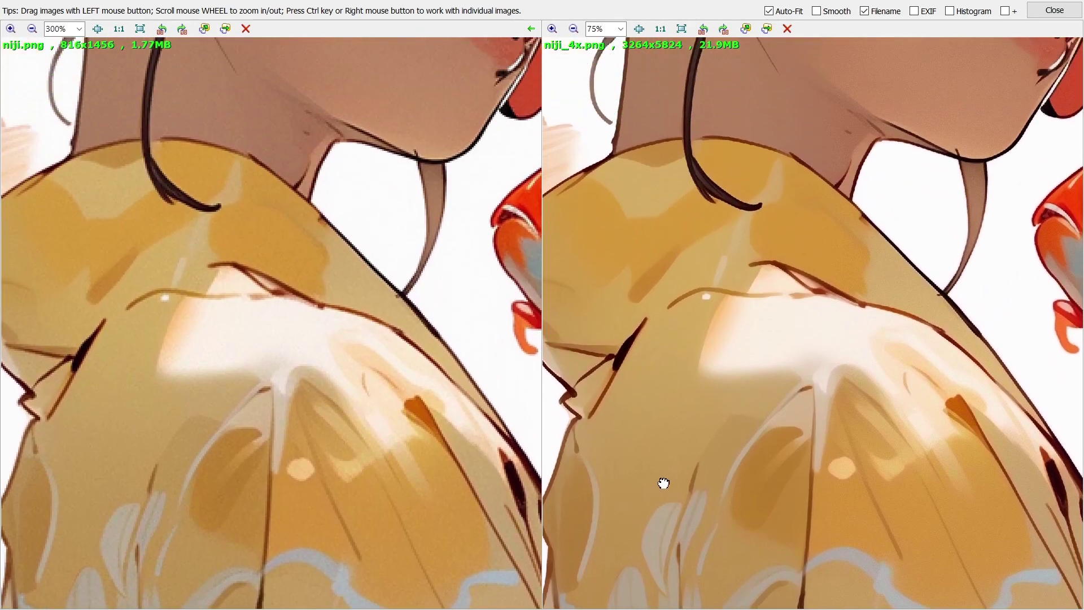
Step: Pan both niji images from the neck and face to the eye, then to the hand and collar
drag(665, 109, 670, 606)
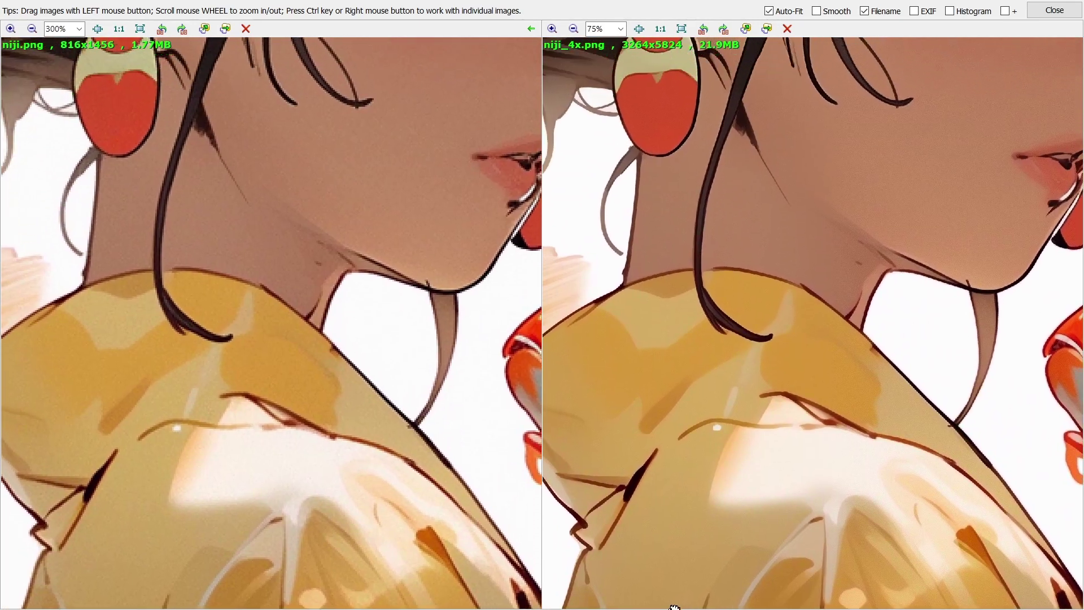
scroll(731, 268, up, 1)
mouse_move(731, 268)
mouse_down()
mouse_move(748, 141)
mouse_move(743, 548)
mouse_move(570, 510)
mouse_move(886, 140)
mouse_up()
scroll(743, 548, up, 1)
scroll(570, 509, down, 2)
scroll(886, 141, up, 3)
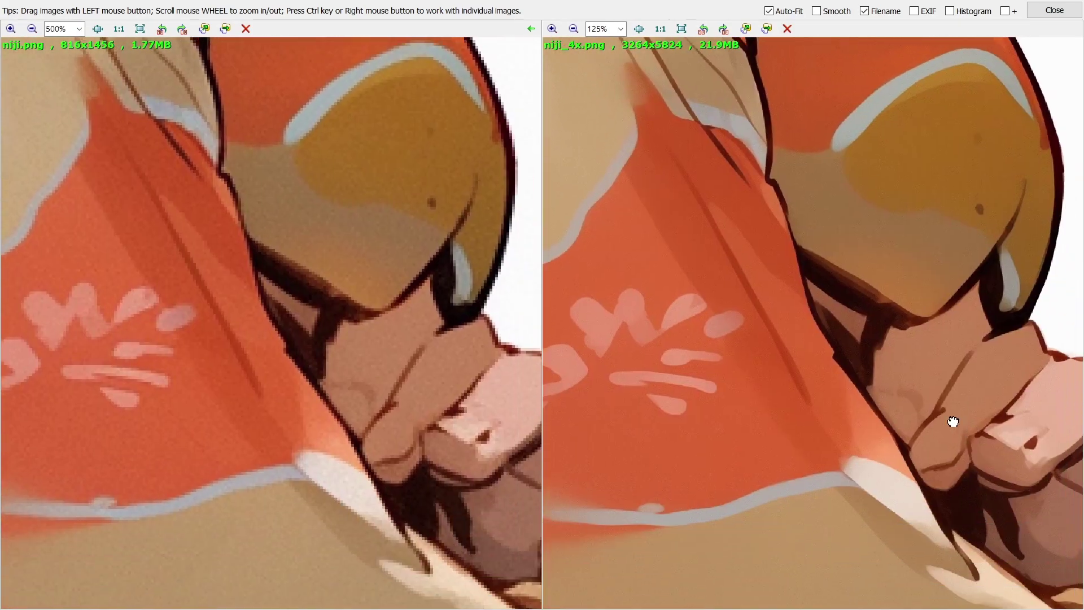
mouse_move(953, 423)
mouse_down()
mouse_move(705, 202)
mouse_move(729, 208)
mouse_move(822, 368)
mouse_move(760, 305)
mouse_up()
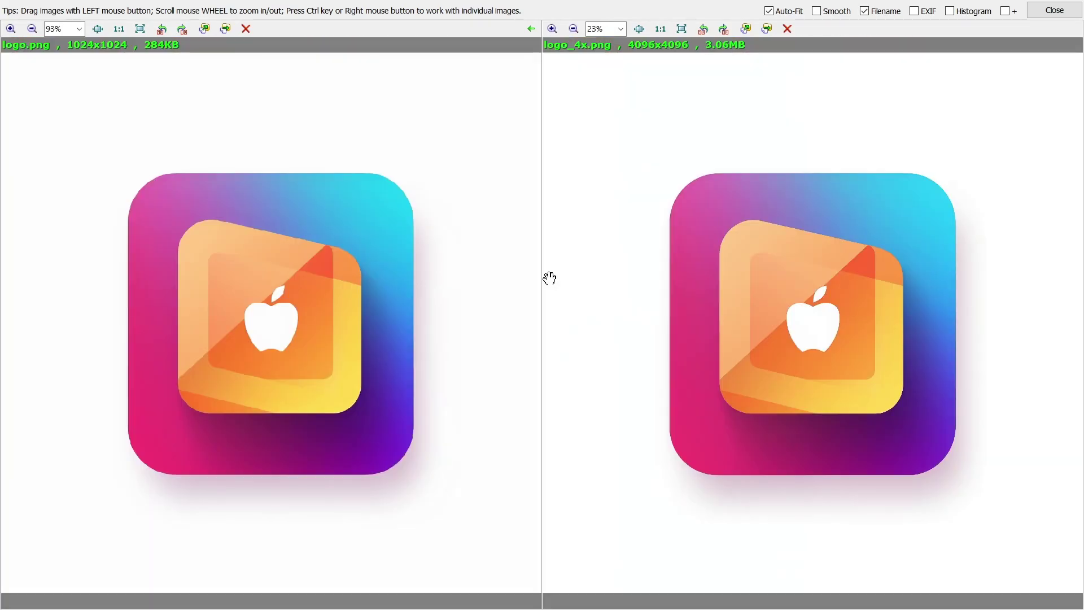
scroll(550, 278, up, 3)
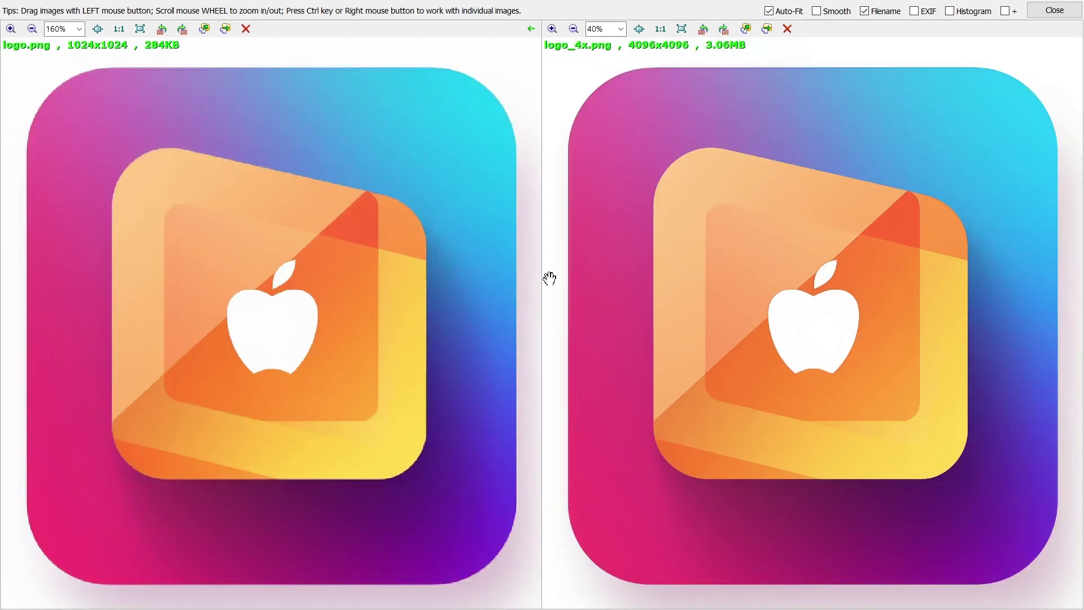
scroll(556, 245, up, 1)
scroll(555, 247, up, 1)
Step: Pan both logo images toward the top-left corner of the logo
mouse_move(555, 246)
mouse_down()
mouse_move(635, 286)
mouse_move(675, 497)
mouse_up()
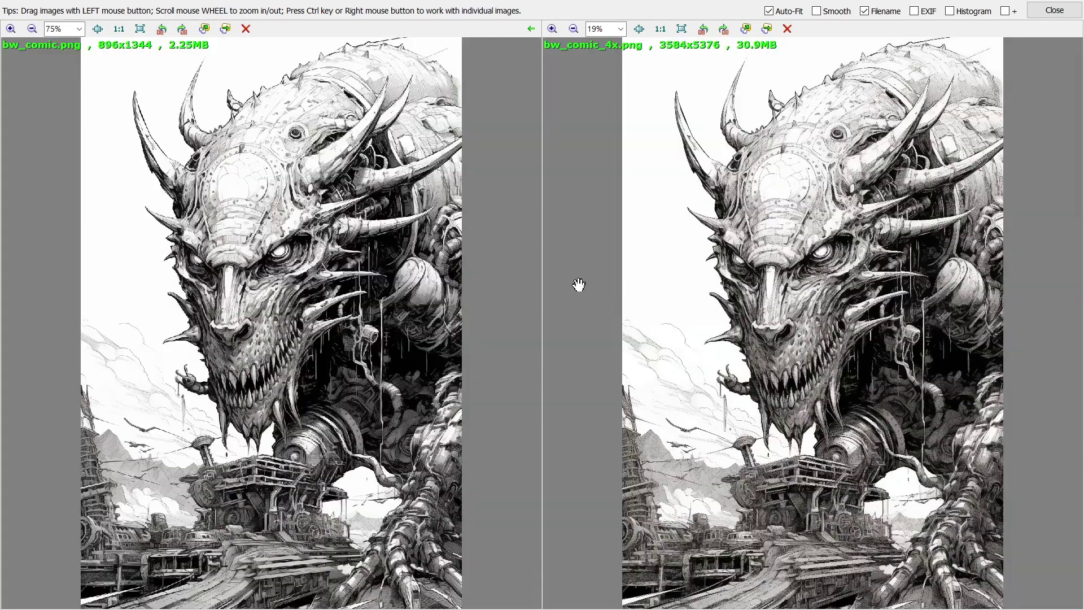
scroll(579, 285, up, 2)
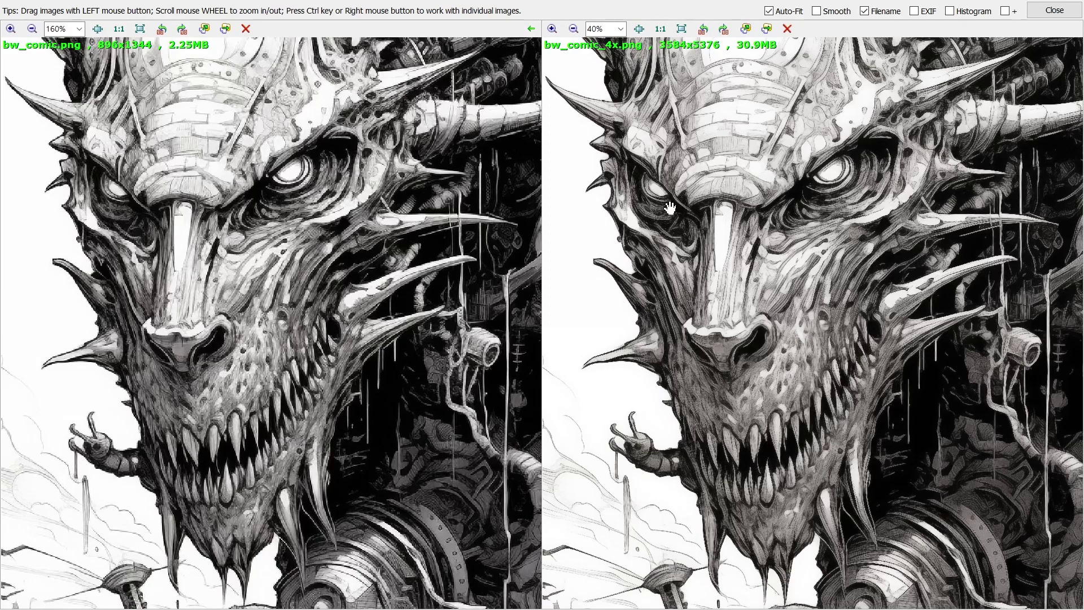
scroll(843, 173, up, 2)
scroll(836, 145, up, 2)
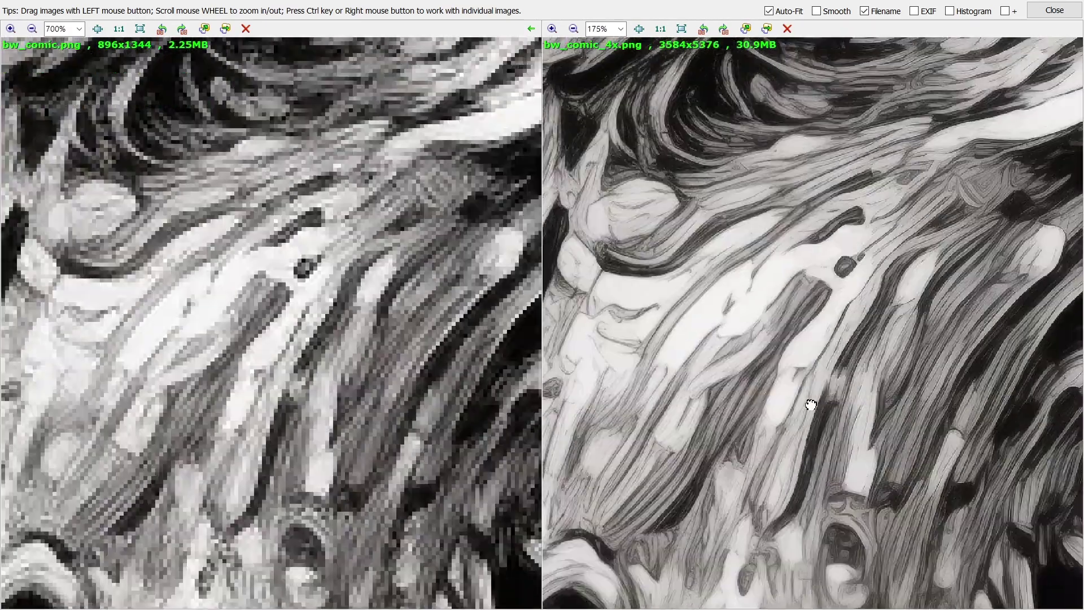
Step: Centre the dragon's eye in both comic panes, then pan to nearby hide and mouth details
drag(811, 416, 779, 607)
drag(859, 150, 827, 318)
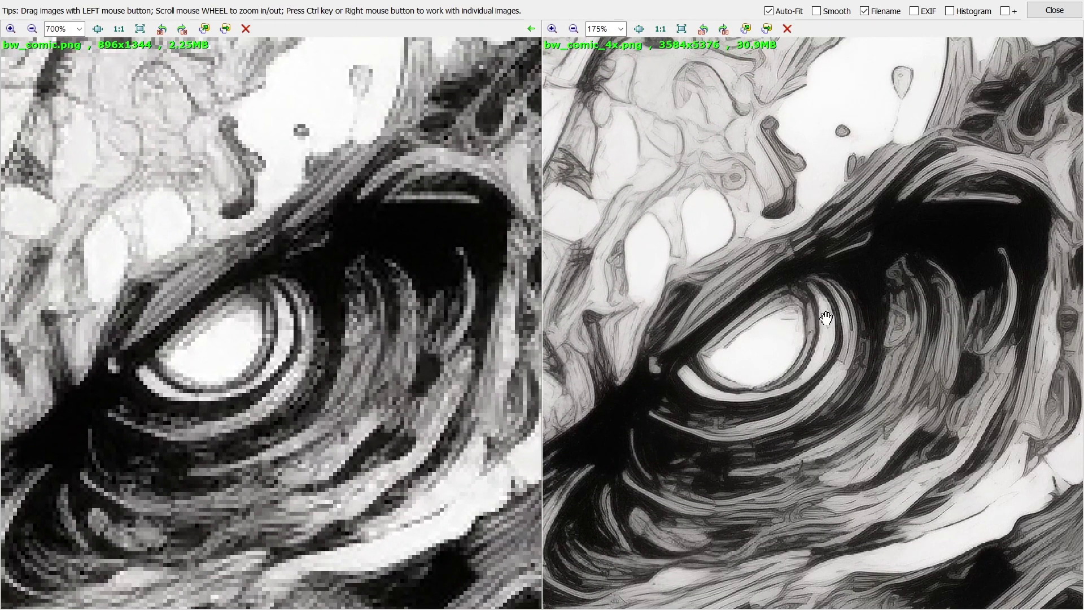
mouse_move(826, 318)
mouse_down()
mouse_move(943, 416)
mouse_move(890, 305)
mouse_move(858, 317)
mouse_up()
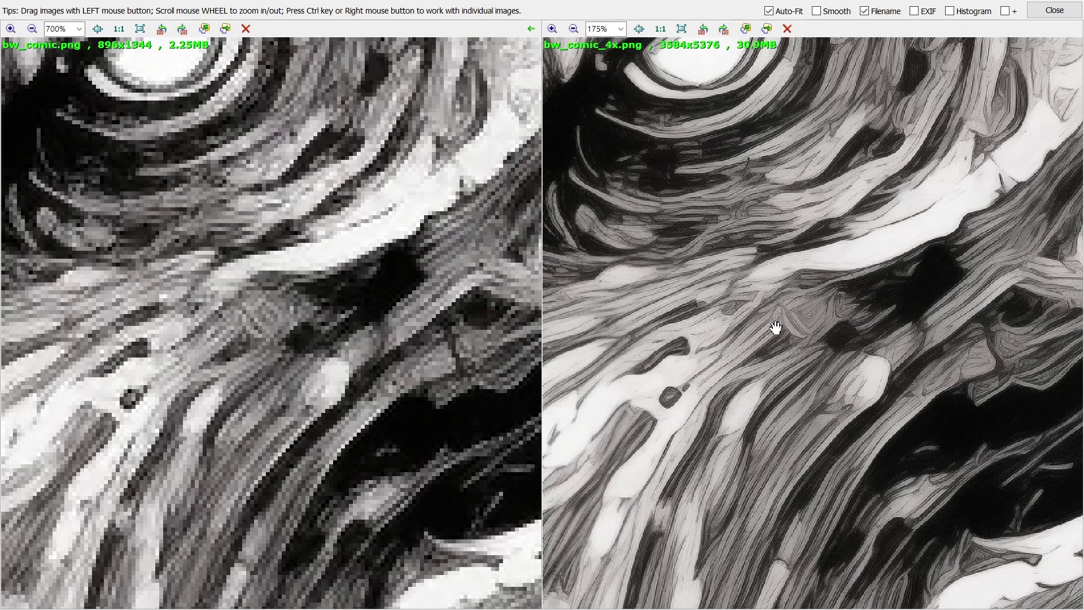
mouse_move(776, 327)
mouse_down()
mouse_move(810, 508)
mouse_move(785, 249)
mouse_up()
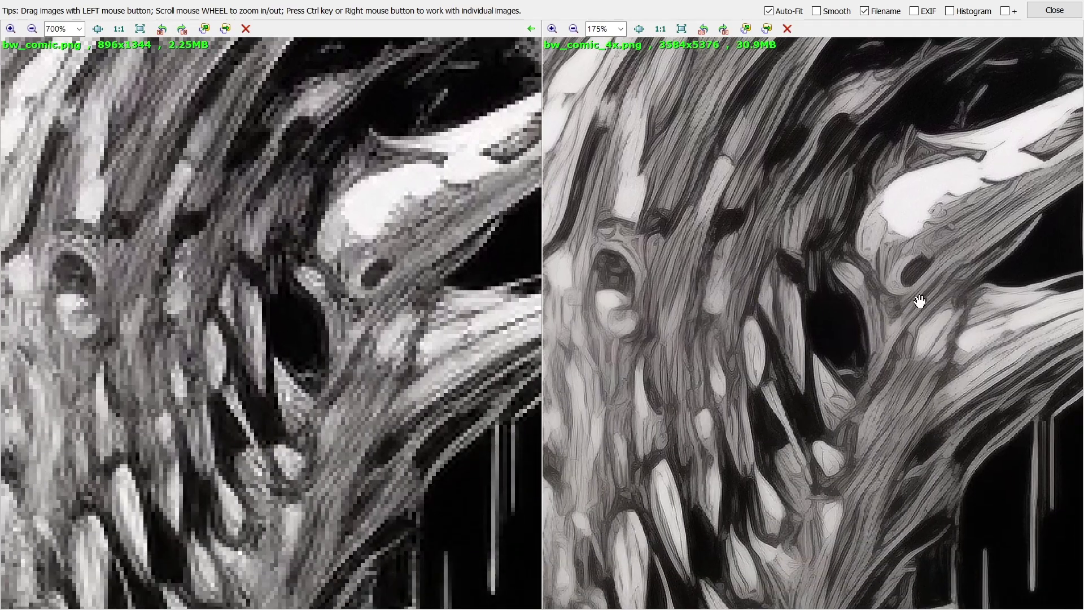
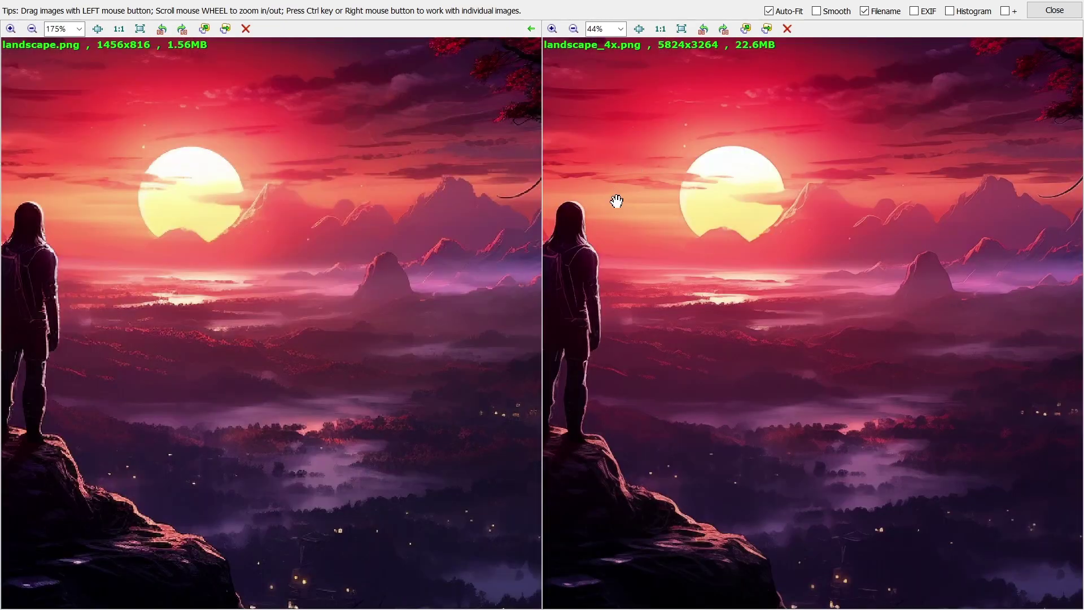
Step: Zoom both landscape panes onto the figure's legs and the rock
drag(617, 201, 816, 265)
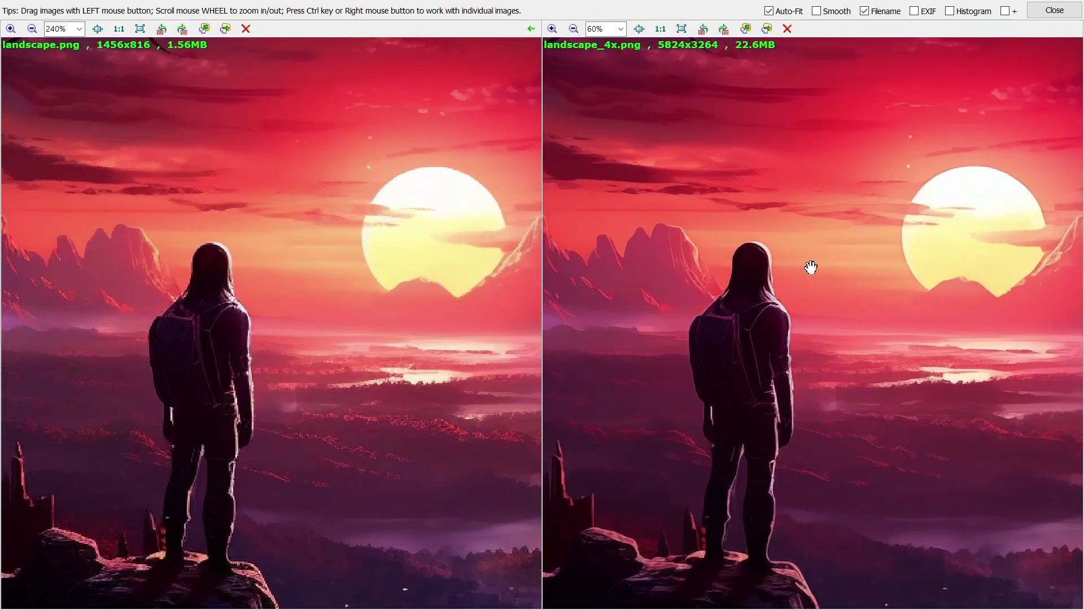
key(plus)
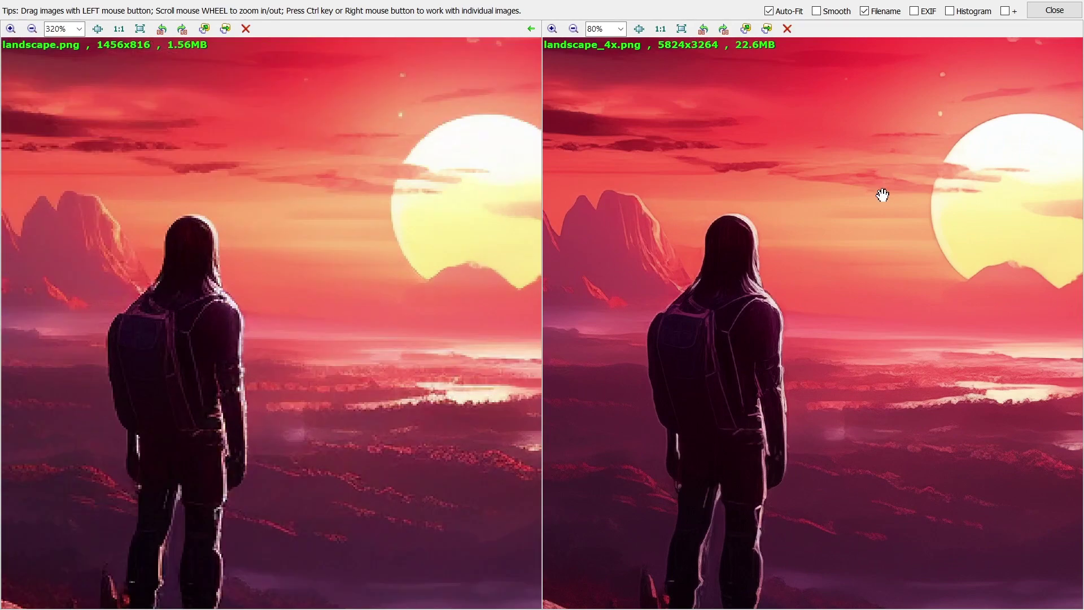
scroll(882, 196, up, 1)
mouse_move(716, 594)
mouse_down()
mouse_move(834, 197)
mouse_move(680, 102)
mouse_move(515, 74)
mouse_up()
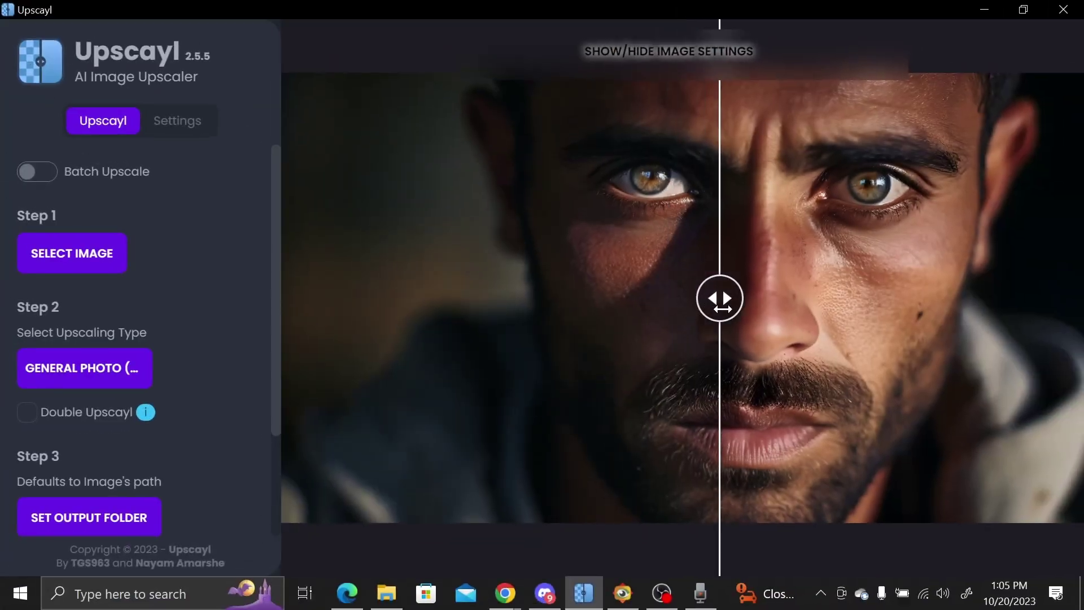
mouse_move(723, 308)
mouse_down()
mouse_move(577, 416)
mouse_move(376, 420)
mouse_move(675, 430)
mouse_move(1074, 471)
mouse_move(859, 494)
mouse_move(577, 475)
mouse_up()
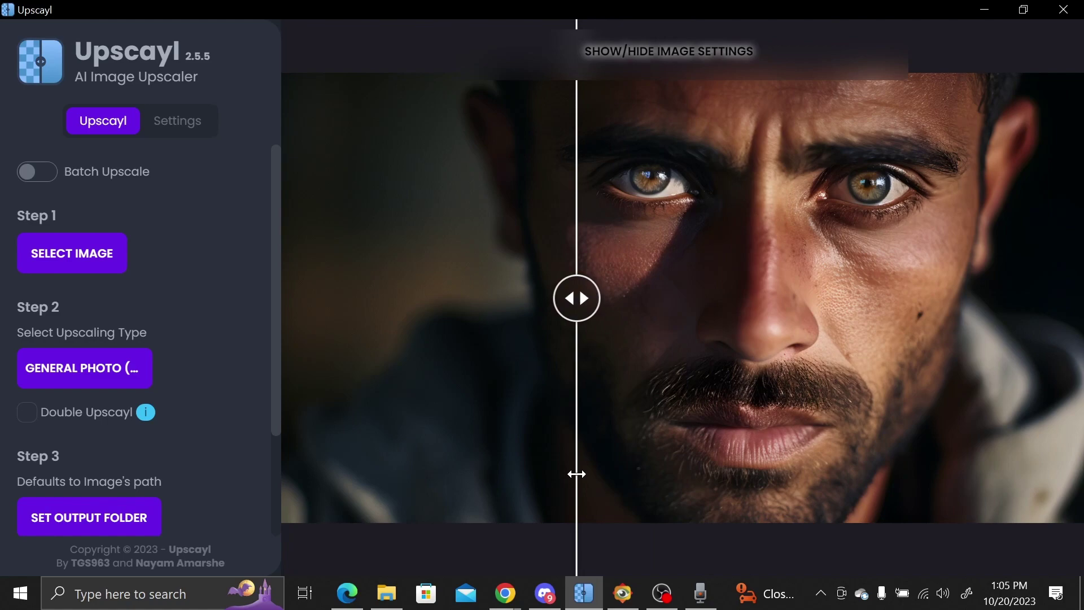
drag(576, 474, 698, 475)
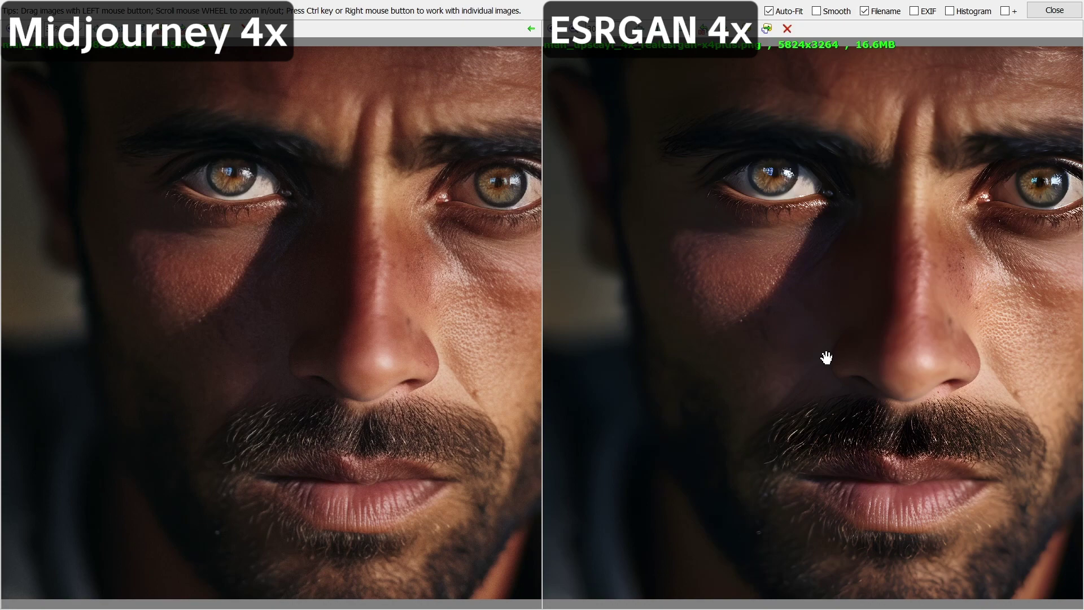
scroll(802, 302, up, 2)
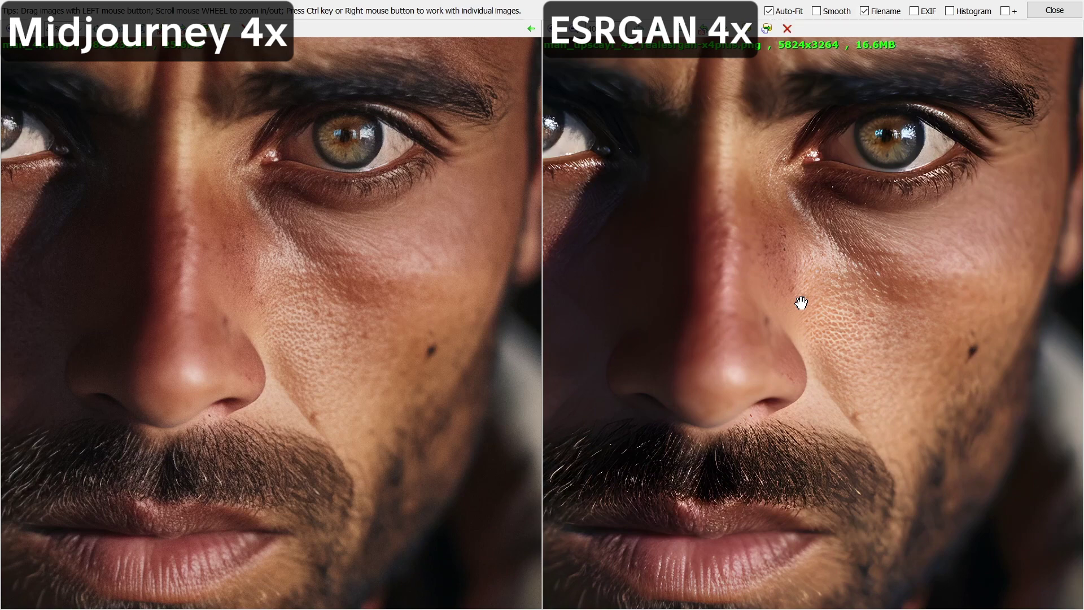
Step: Pan both man's portrait views past the ear to centre on the eye
drag(802, 302, 907, 445)
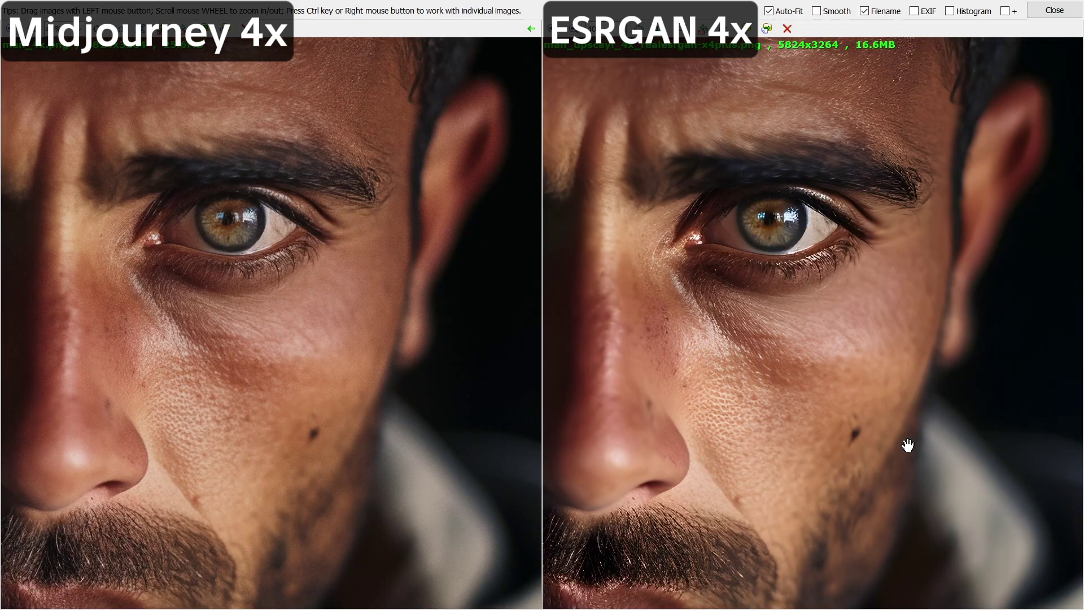
scroll(907, 445, up, 1)
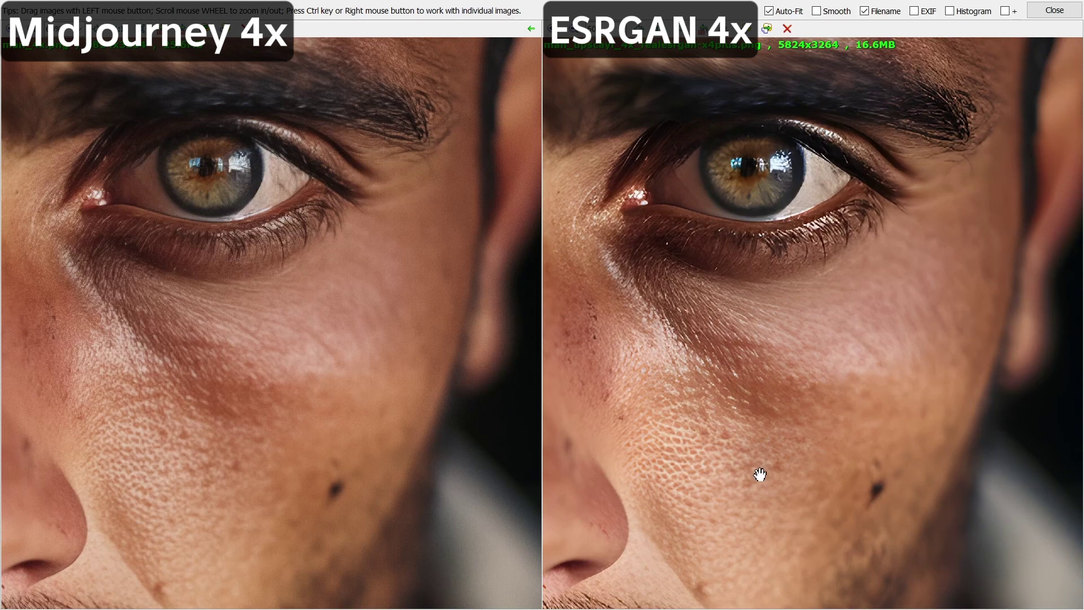
drag(760, 475, 873, 502)
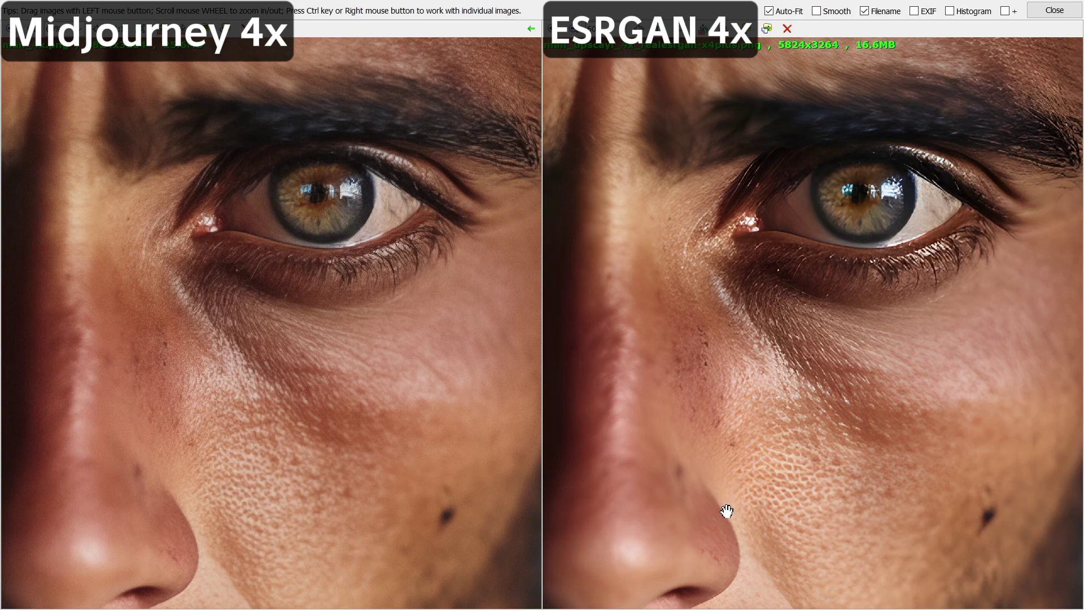
Step: Tour both views over the nose and mouth, then return to the eye
drag(726, 511, 946, 124)
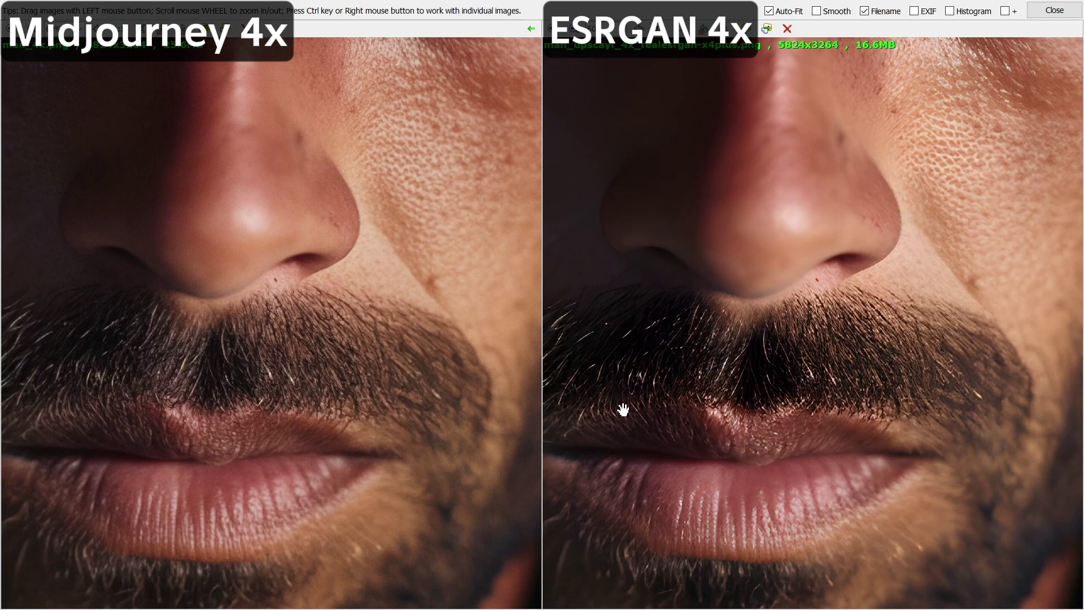
drag(624, 410, 699, 347)
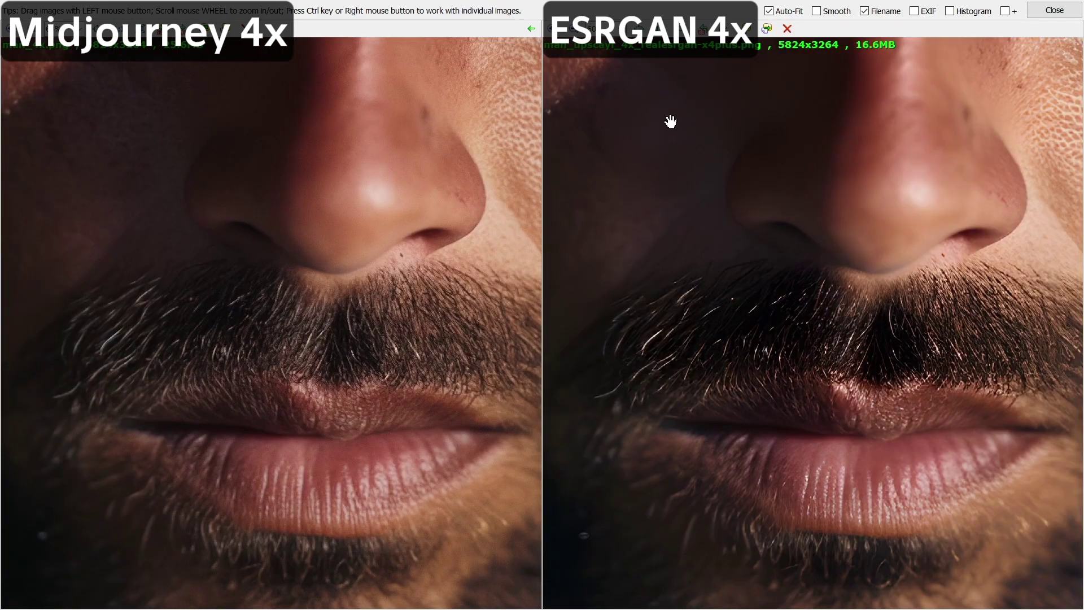
mouse_move(670, 122)
mouse_down()
mouse_move(819, 467)
mouse_move(819, 569)
mouse_up()
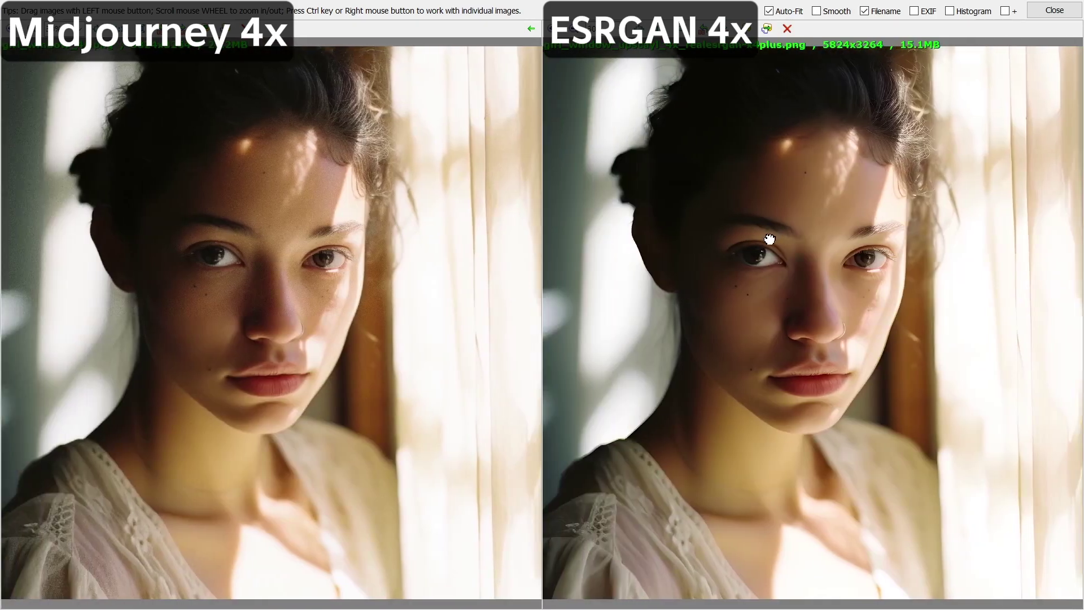
scroll(680, 243, up, 2)
scroll(681, 145, up, 2)
scroll(652, 189, up, 1)
scroll(652, 190, up, 1)
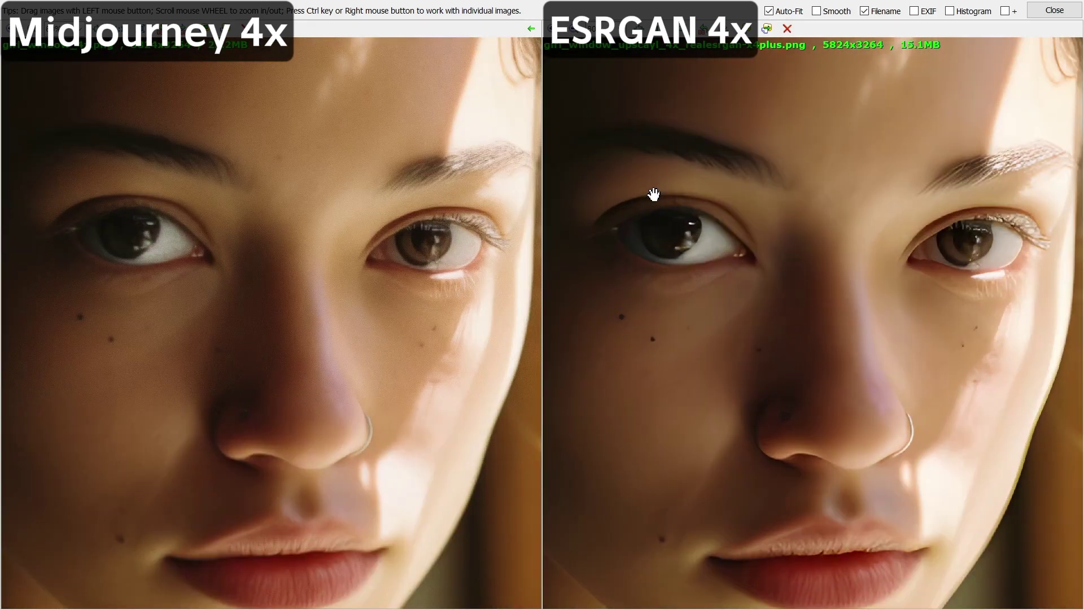
scroll(702, 190, up, 1)
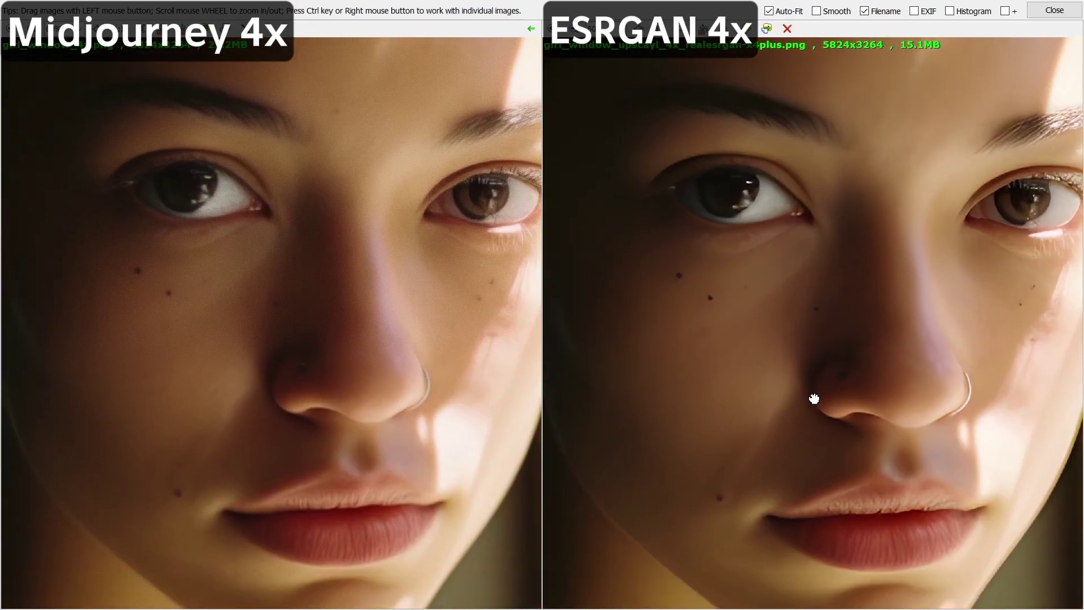
Step: Pan both woman's portrait views to her forehead, hair wisps and background
mouse_move(815, 399)
mouse_down()
mouse_move(825, 285)
mouse_move(839, 286)
mouse_move(945, 467)
mouse_up()
mouse_move(864, 98)
mouse_down()
mouse_move(864, 211)
mouse_move(804, 420)
mouse_up()
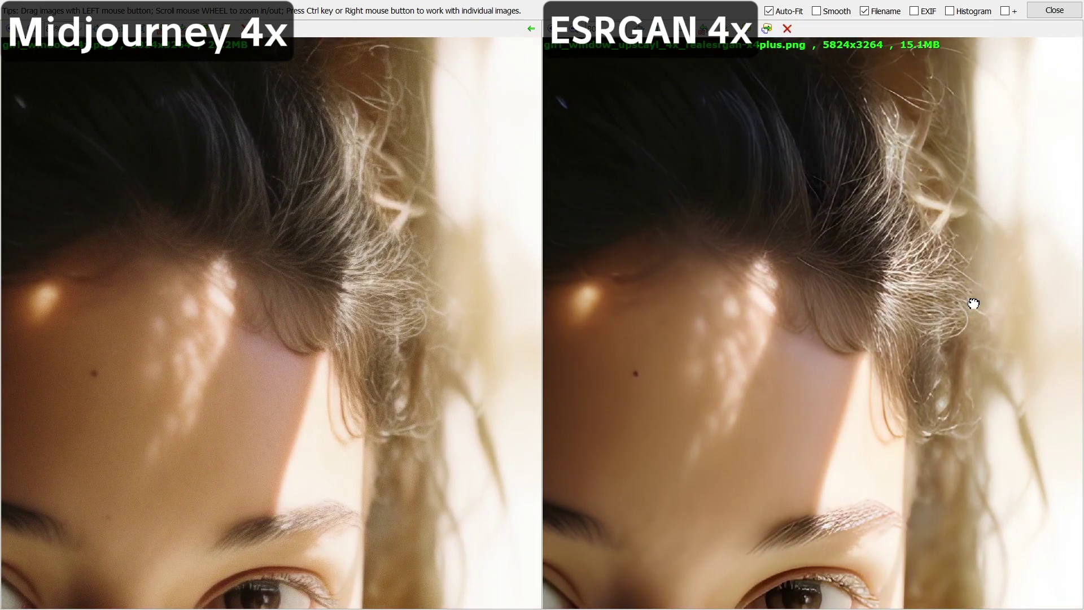
drag(971, 303, 846, 338)
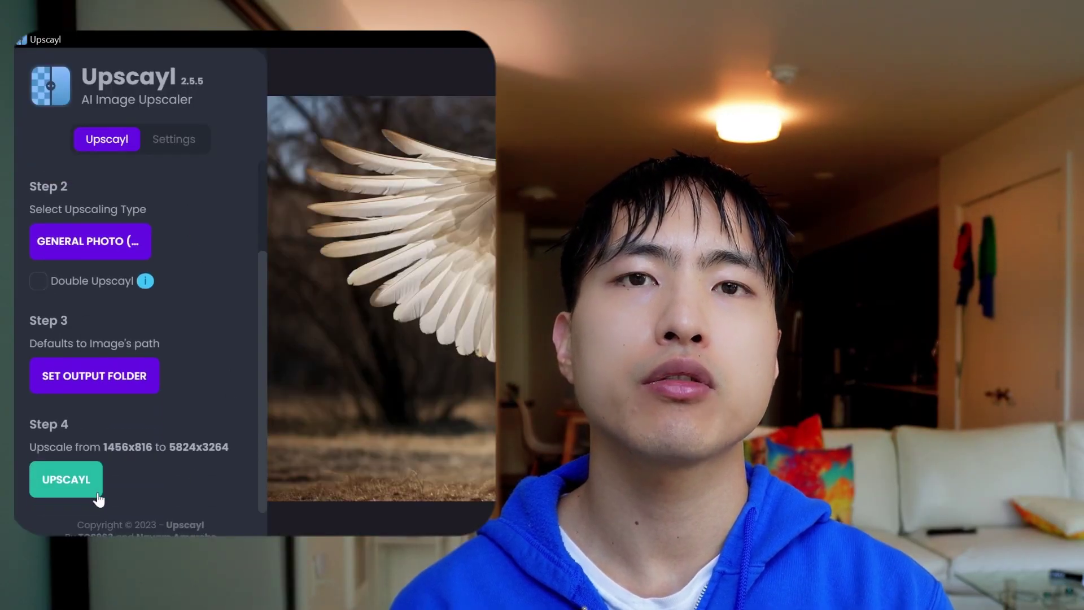
Step: Start Upscayl upscaling the feathered-wing photo to 5824x3264
click(75, 481)
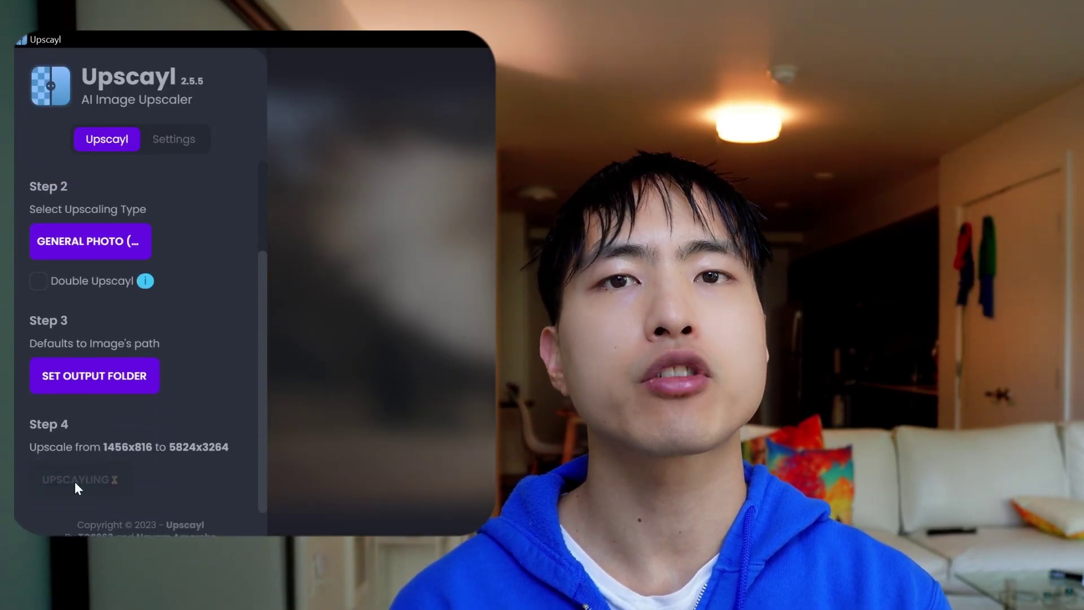